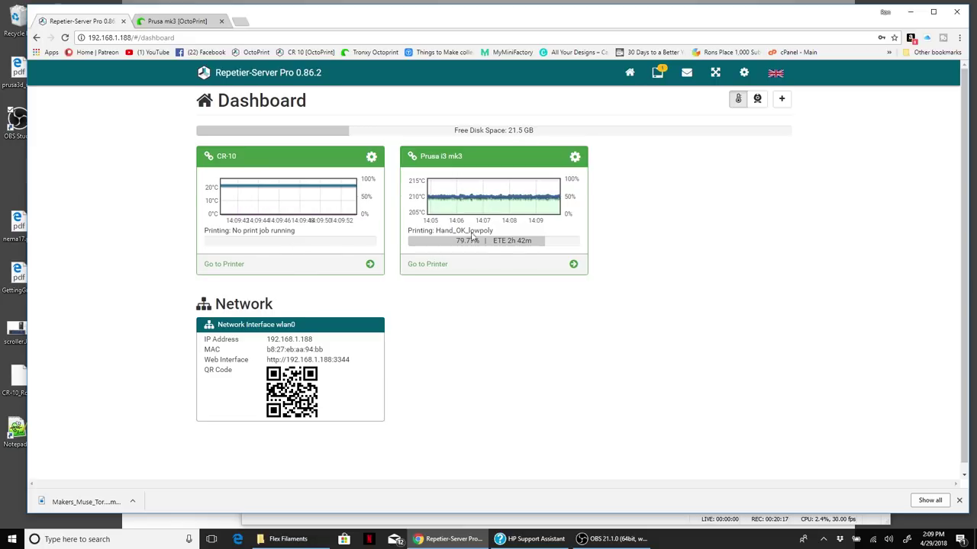
Show live webcam images on both dashboard printer cards instead of temperature charts.
click(757, 101)
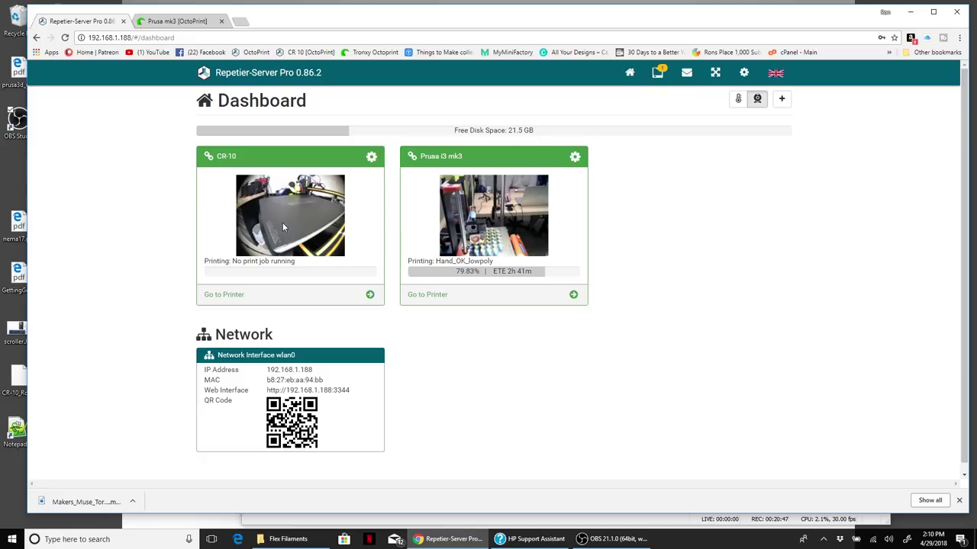
Open the CR-10 printer page with its stored G-code models.
click(308, 265)
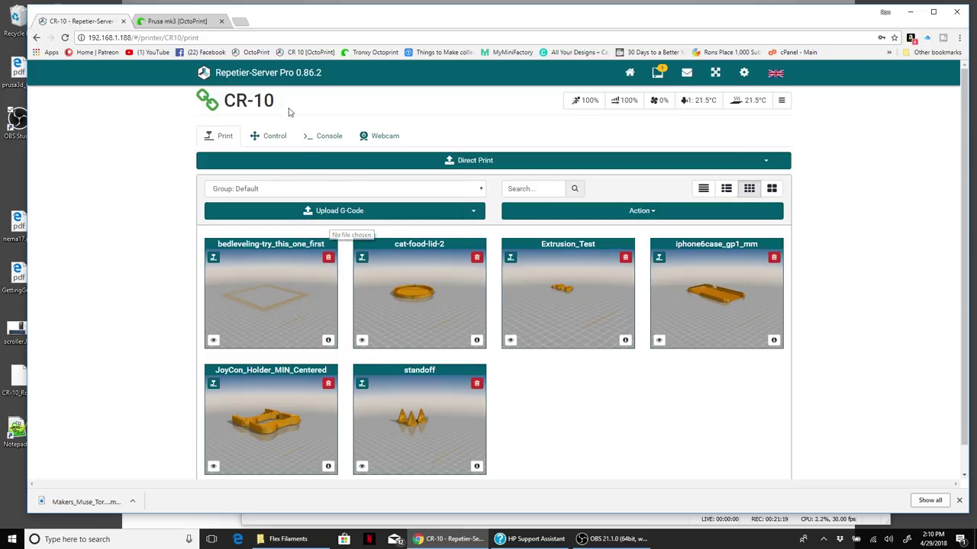
Go back from the CR-10 print page to the dashboard.
click(630, 72)
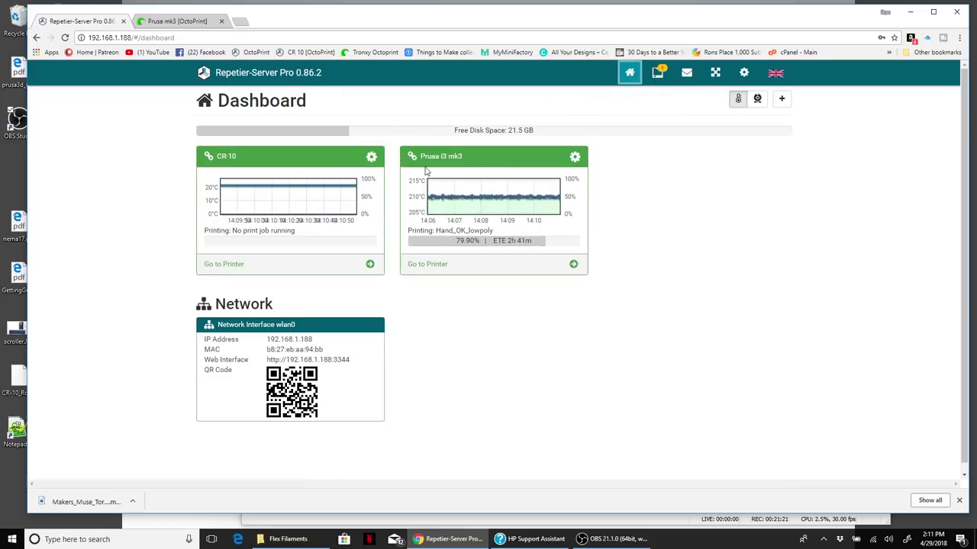
Open the Prusa i3 mk3 printer page and scroll through its file list.
click(530, 225)
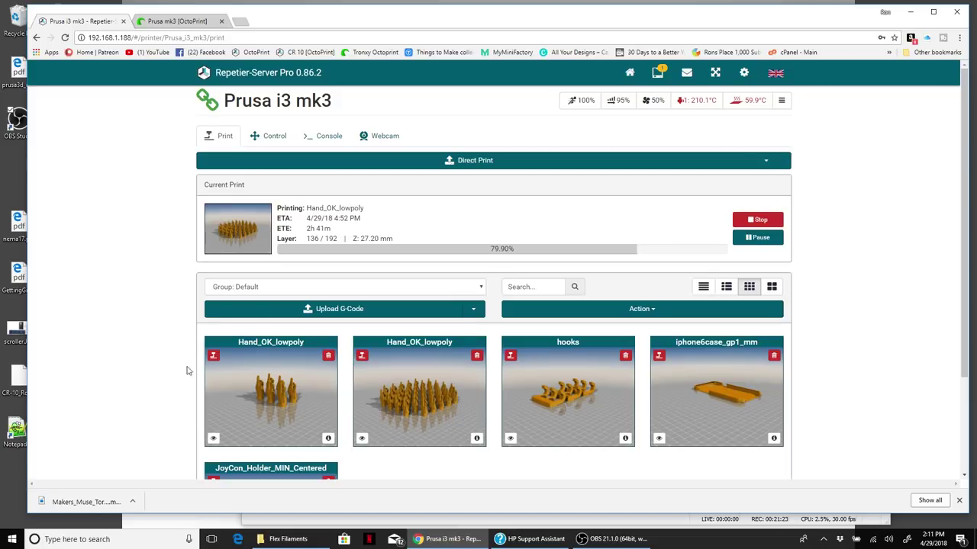
scroll(488, 371, down, 3)
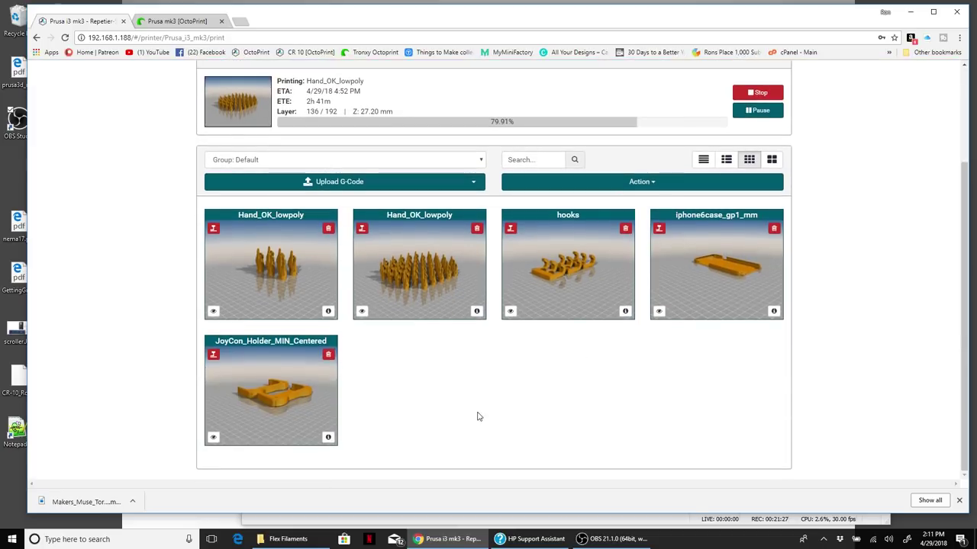
scroll(481, 413, up, 1)
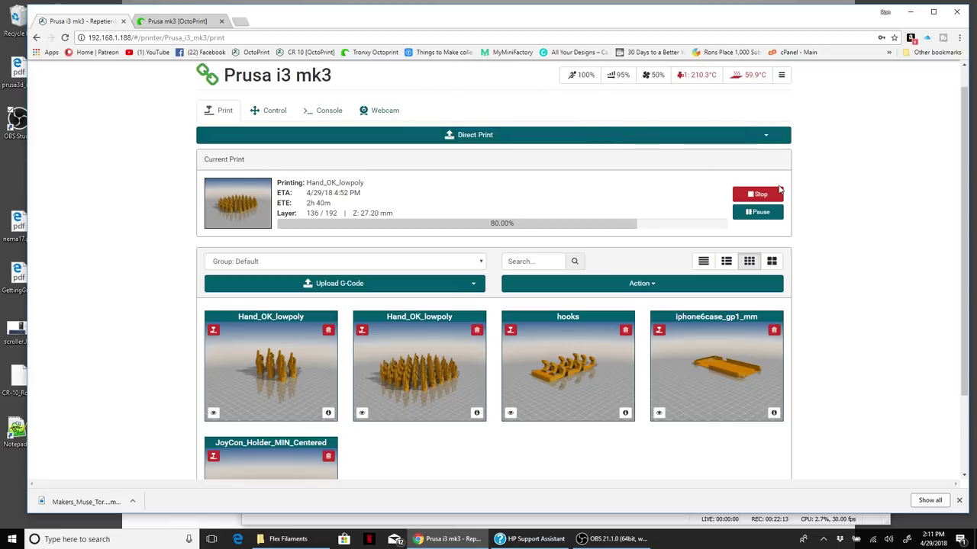
scroll(862, 181, up, 1)
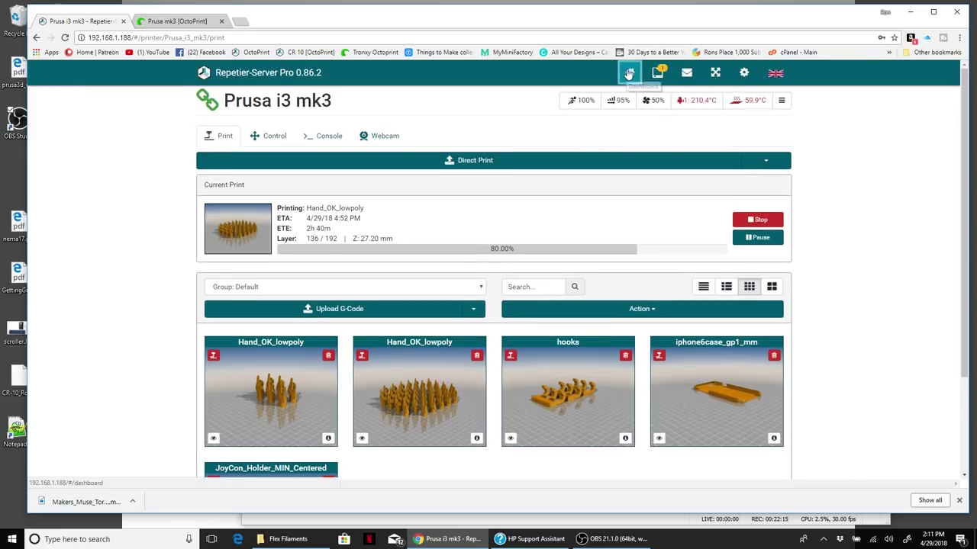
Reopen the Prusa i3 mk3 page from the dashboard and show its G-code console.
click(630, 72)
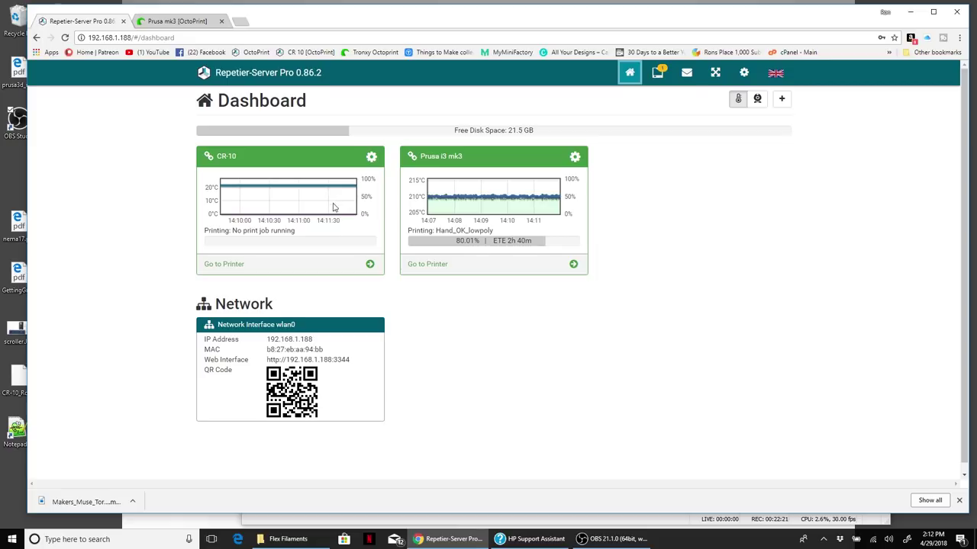
click(520, 229)
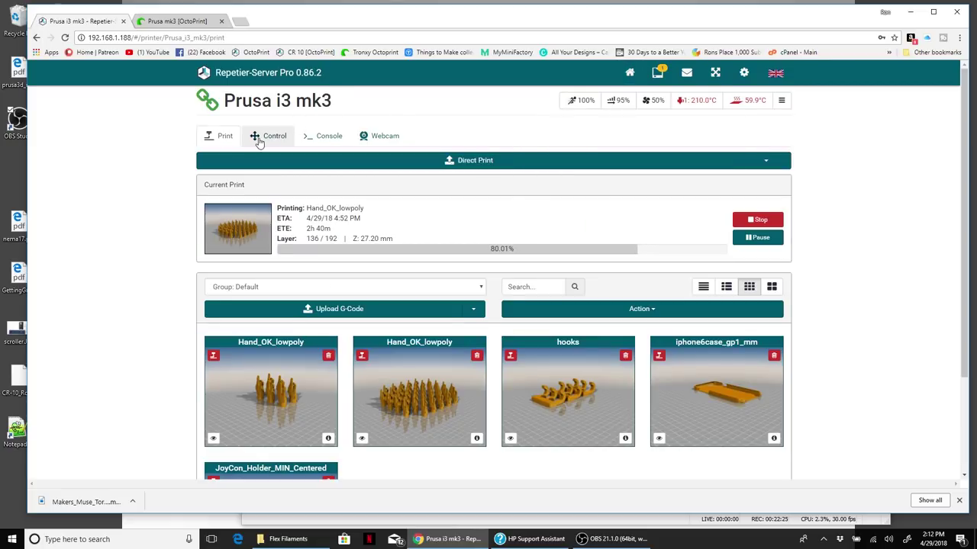
click(328, 138)
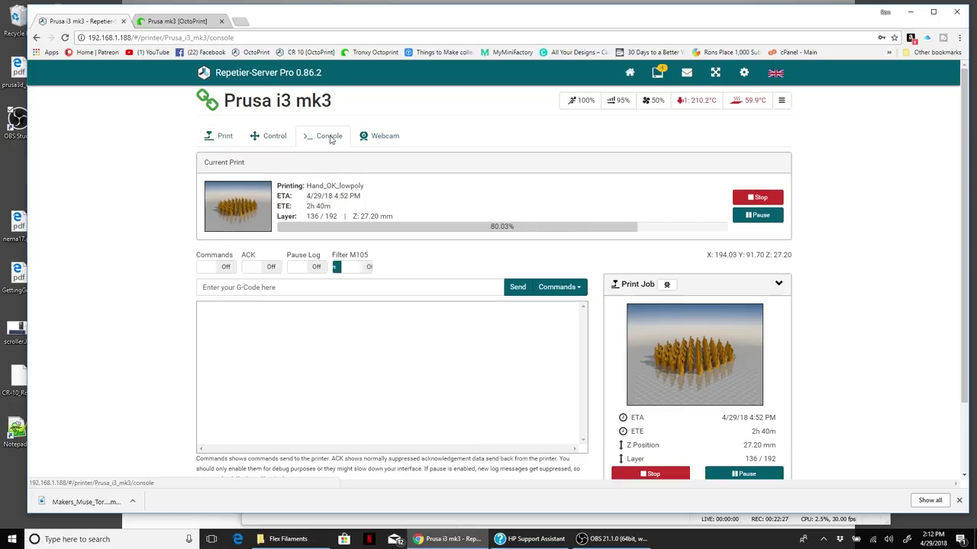
Show the Prusa's control view, zoom the bed preview out twice, and expand Exclude G-Codes.
click(271, 135)
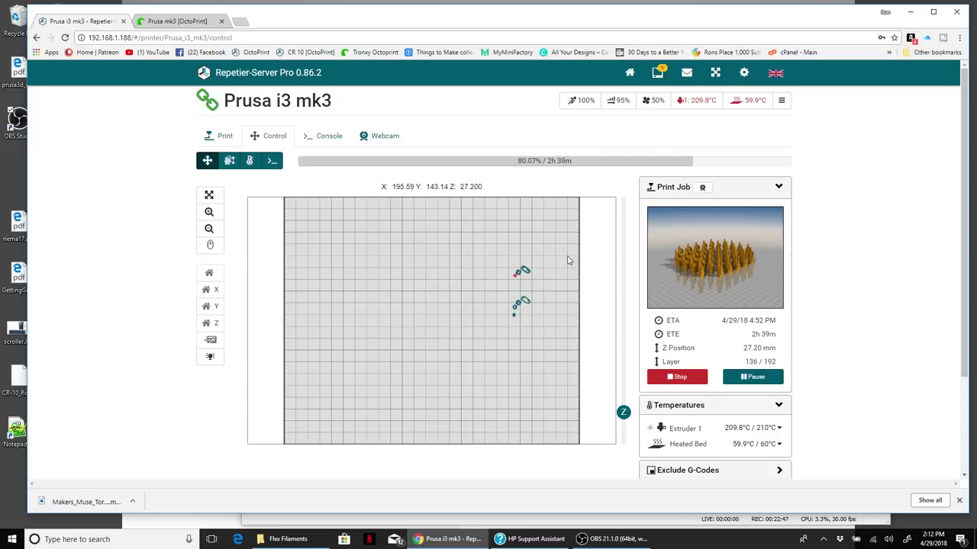
click(209, 228)
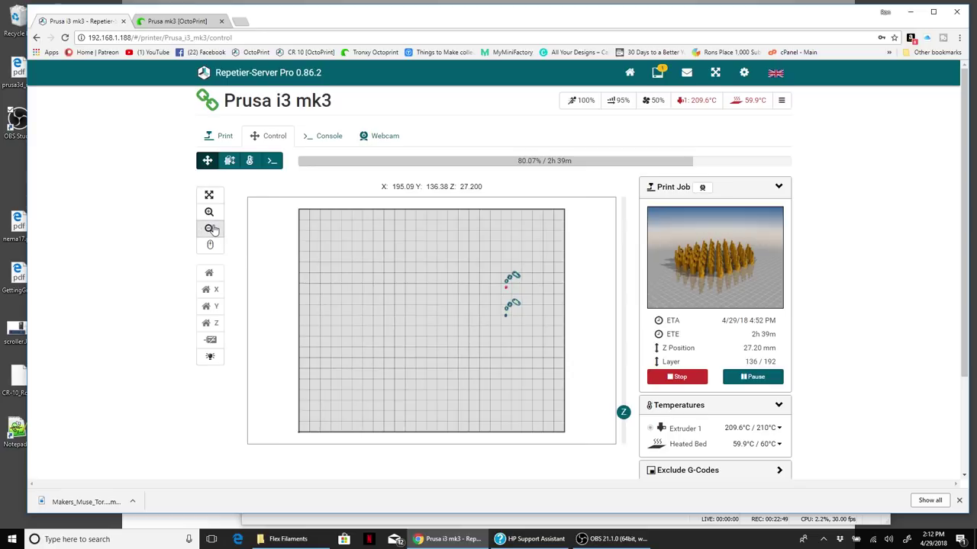
click(209, 228)
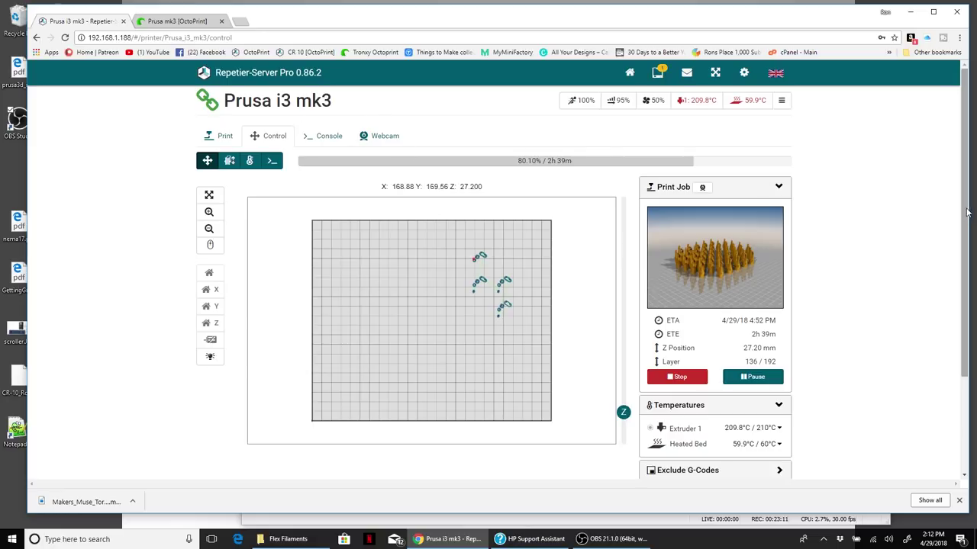
drag(964, 218, 966, 292)
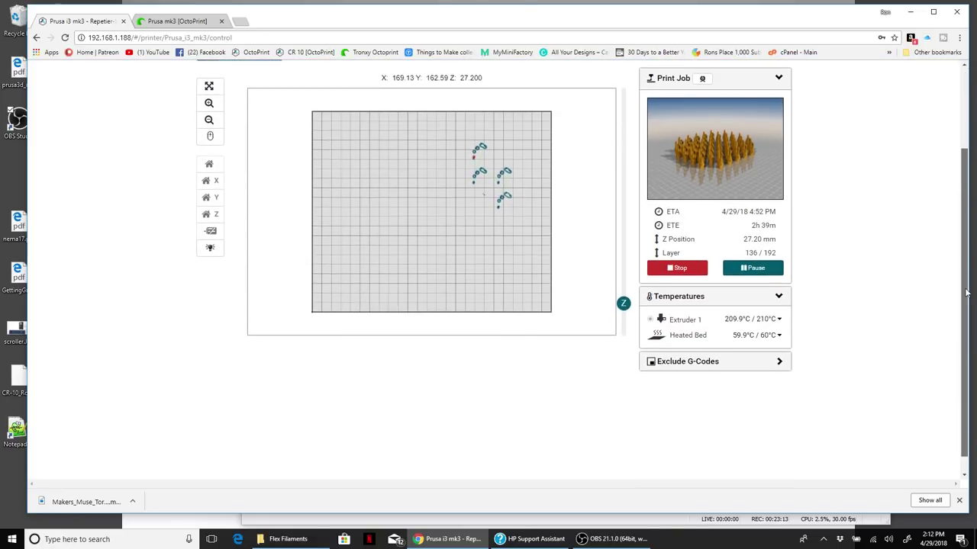
click(778, 362)
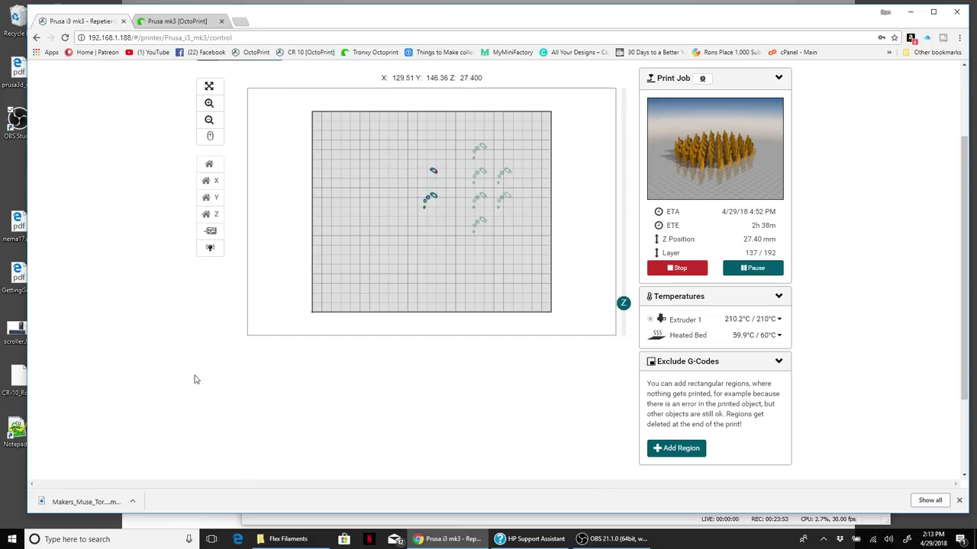
Toggle the Prusa's lights, bring up its Change Filament settings, then return to the dashboard.
scroll(158, 355, up, 2)
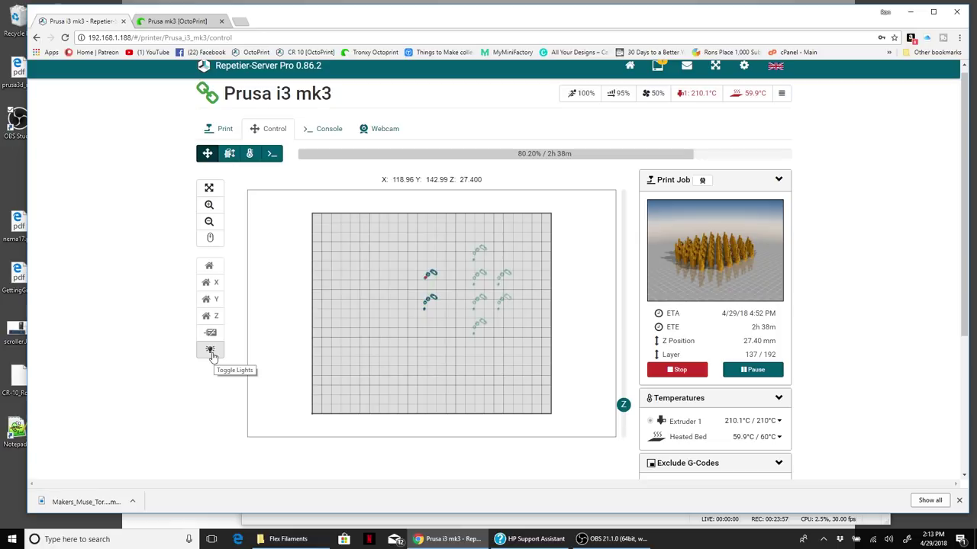
click(212, 353)
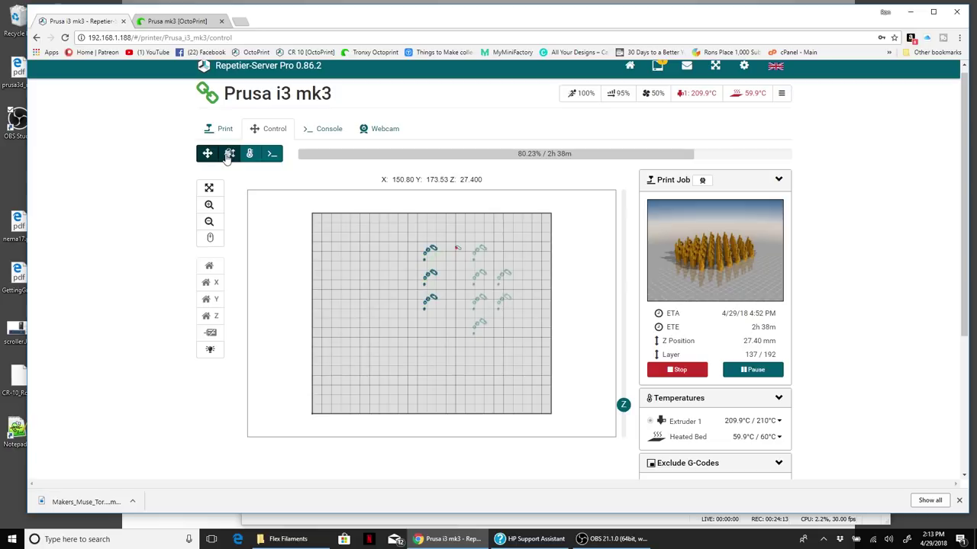
click(228, 154)
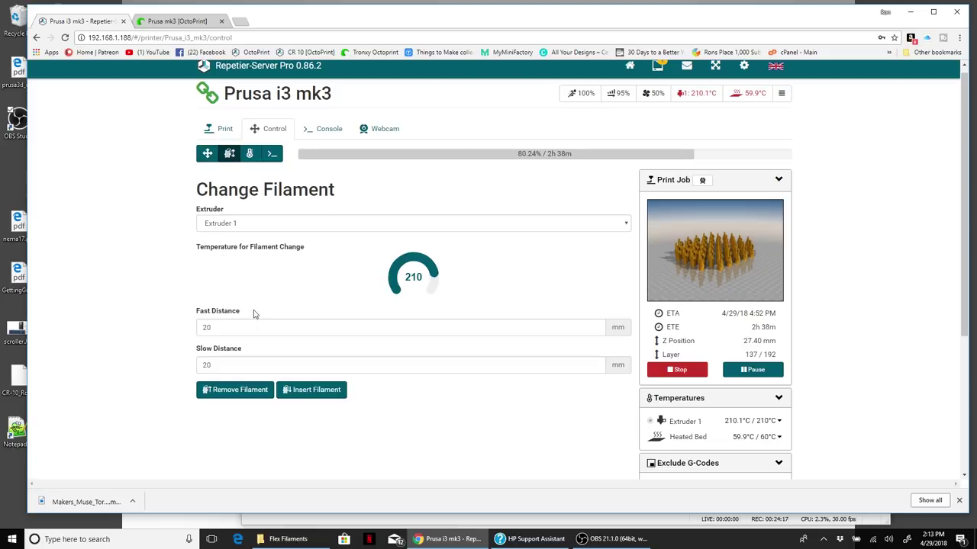
scroll(481, 99, up, 1)
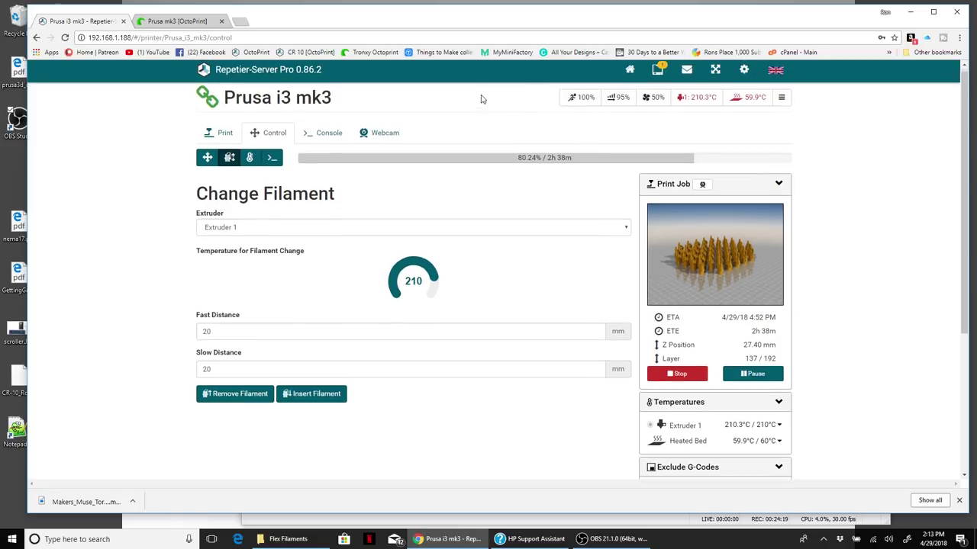
click(630, 70)
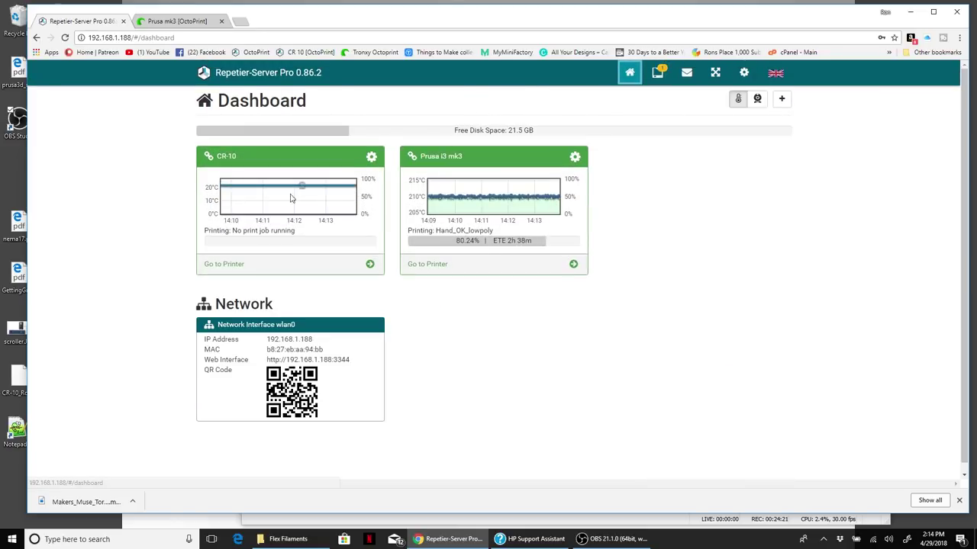
Open the CR-10's control view and raise its Z axis to 57.
click(283, 242)
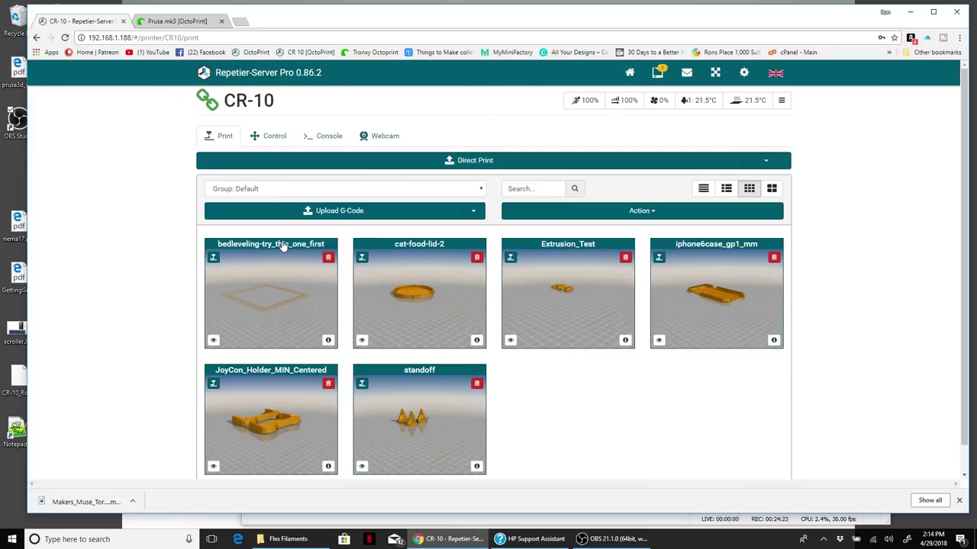
click(271, 136)
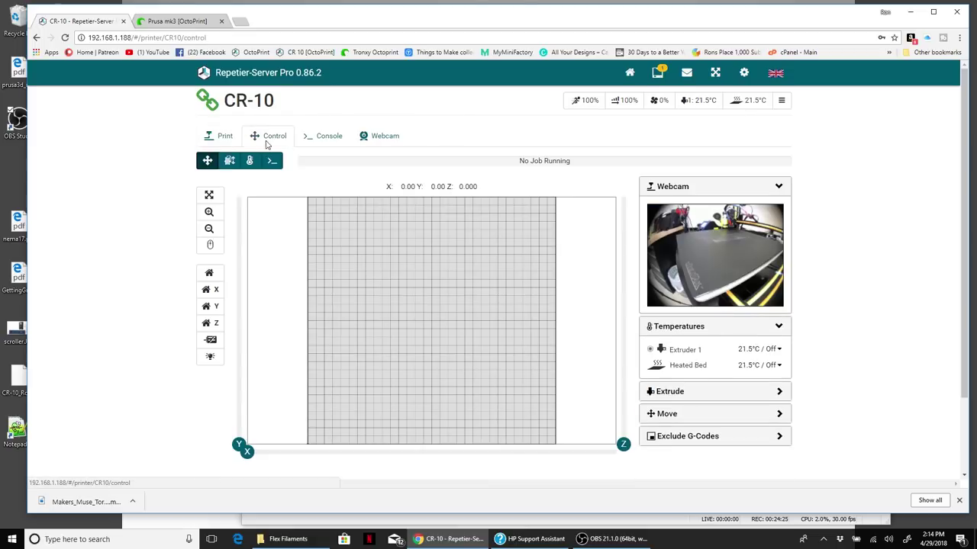
scroll(443, 314, down, 2)
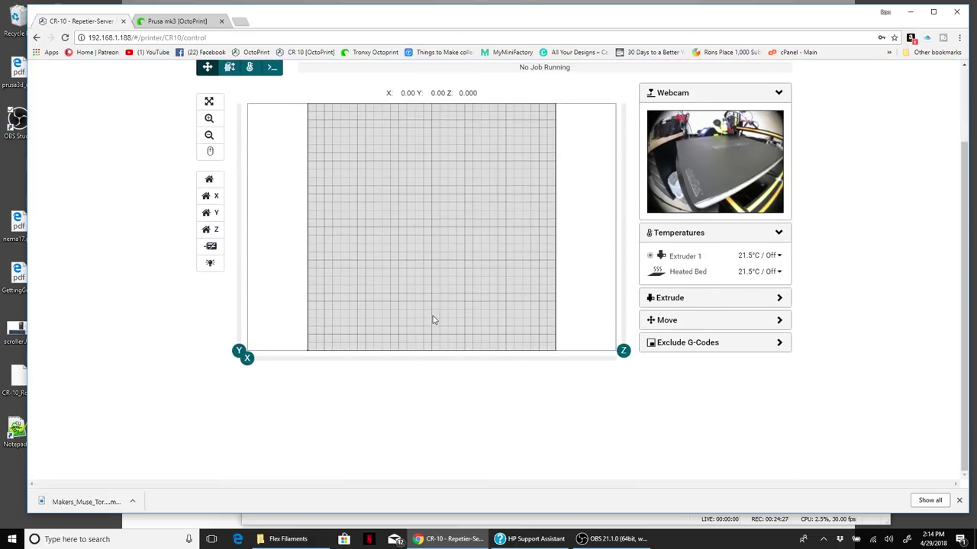
scroll(433, 321, up, 2)
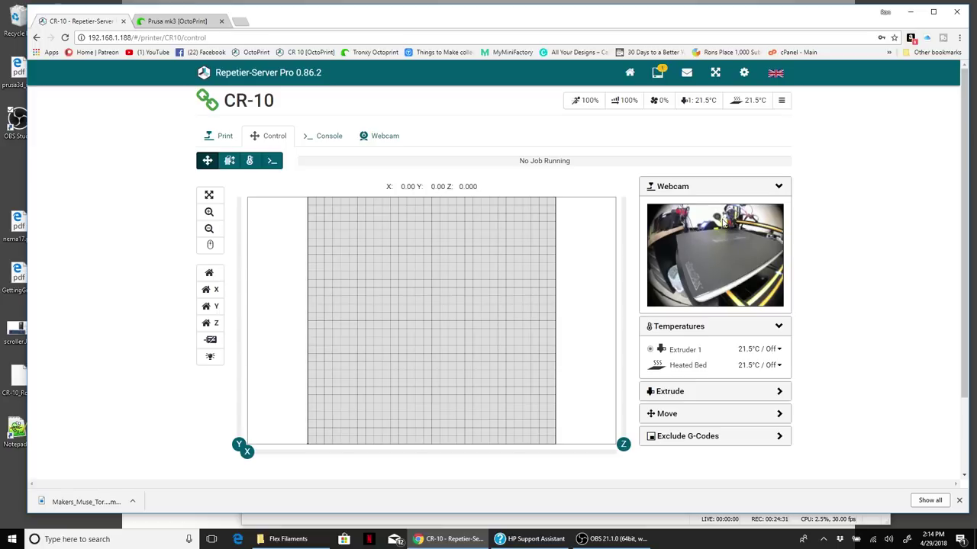
drag(623, 446, 623, 420)
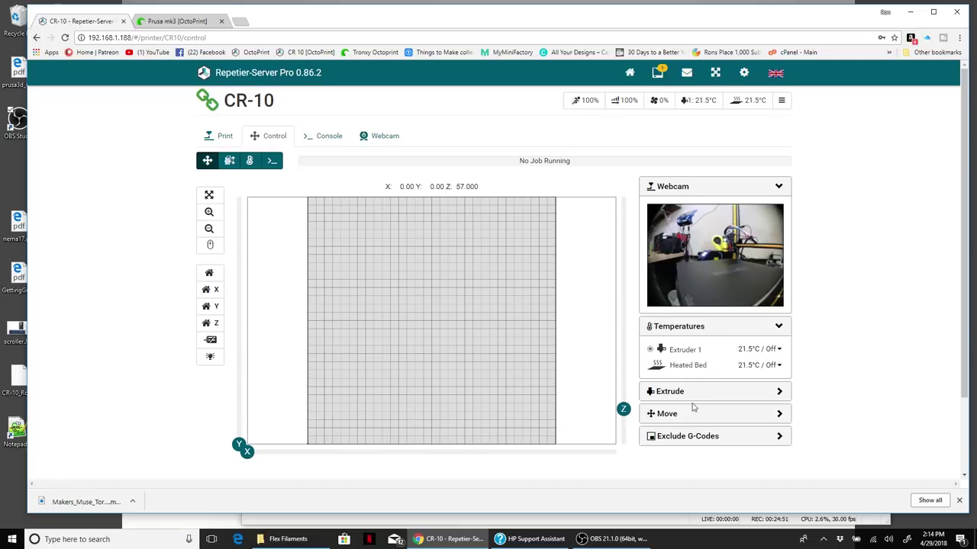
mouse_move(248, 453)
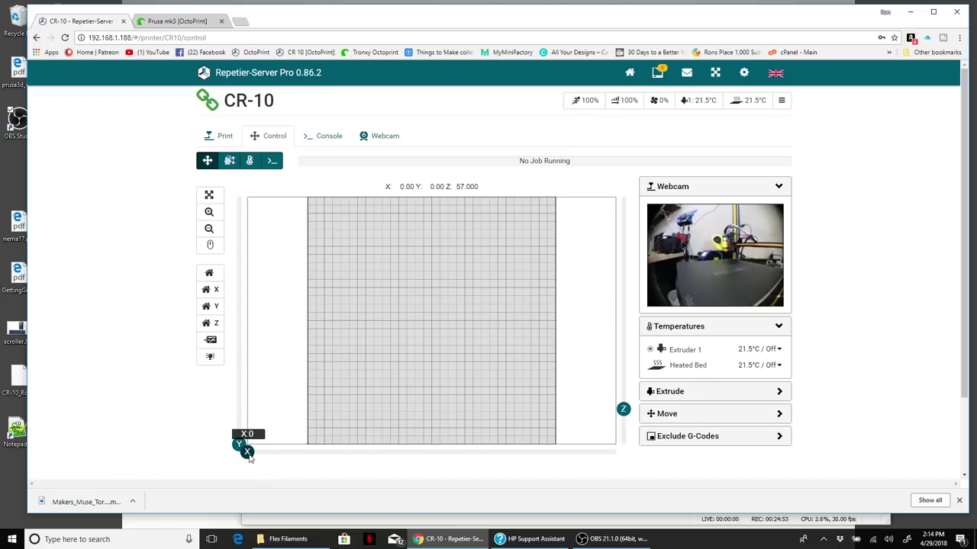
drag(248, 454, 397, 460)
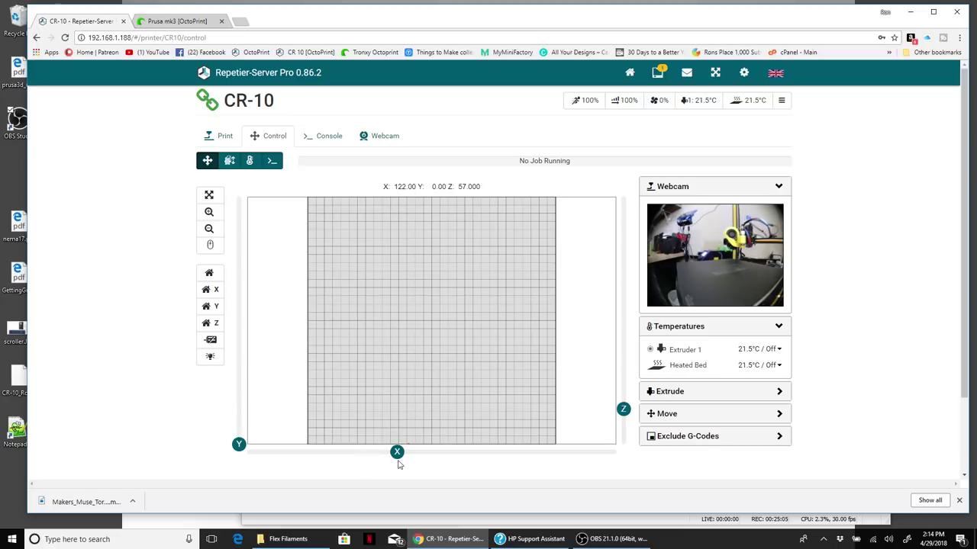
drag(397, 452, 470, 453)
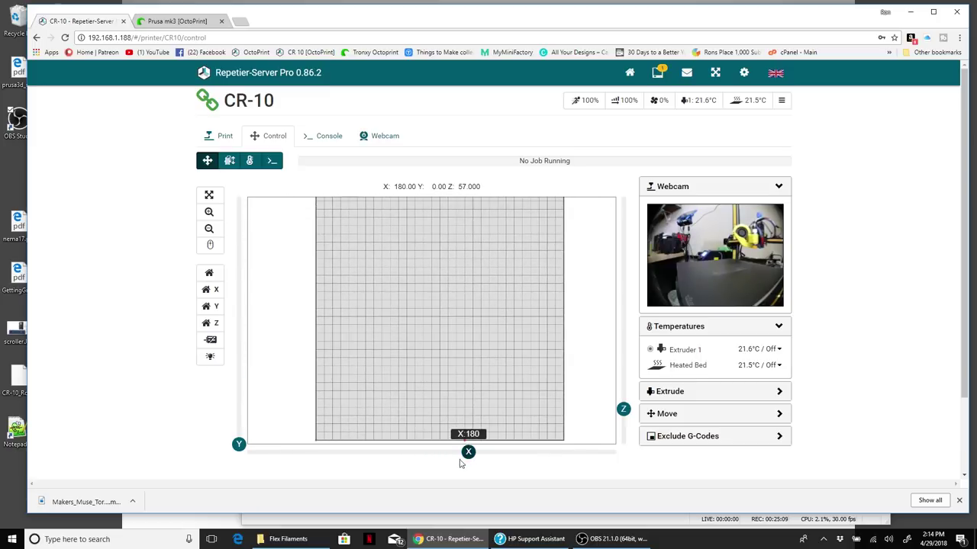
drag(238, 444, 239, 376)
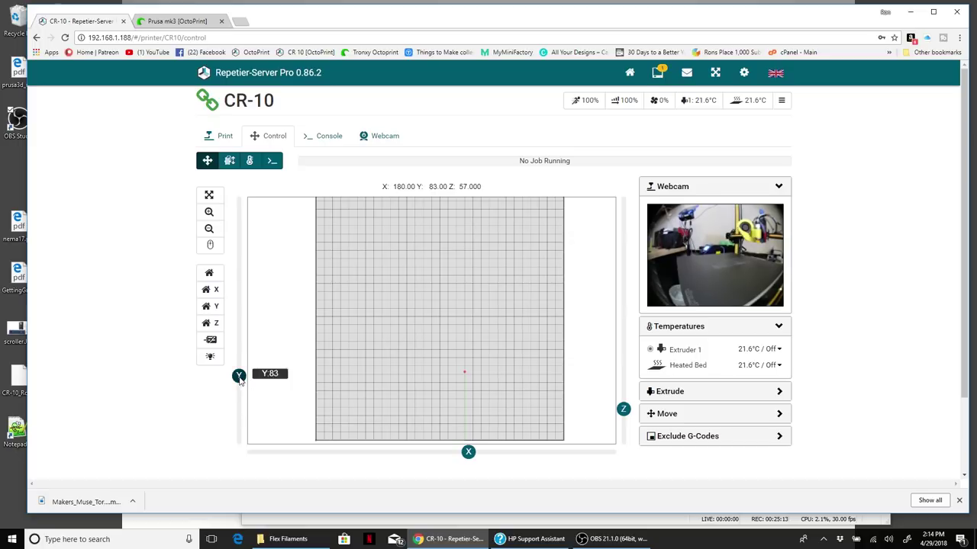
drag(239, 375, 237, 446)
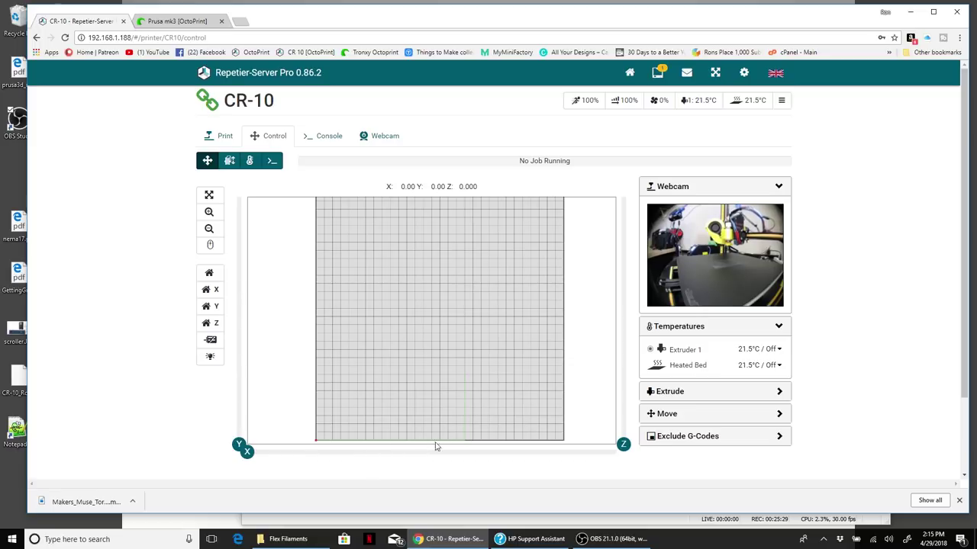
click(210, 213)
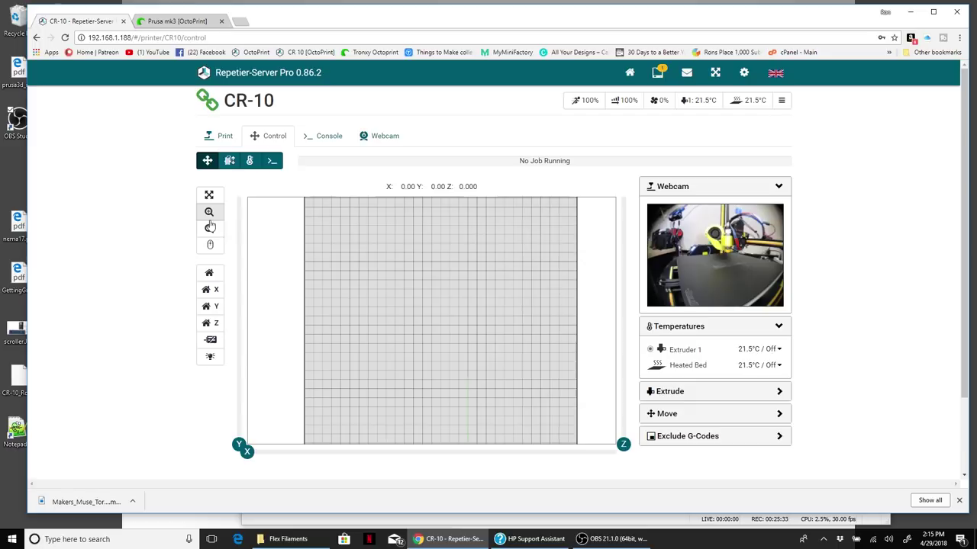
click(209, 227)
click(209, 214)
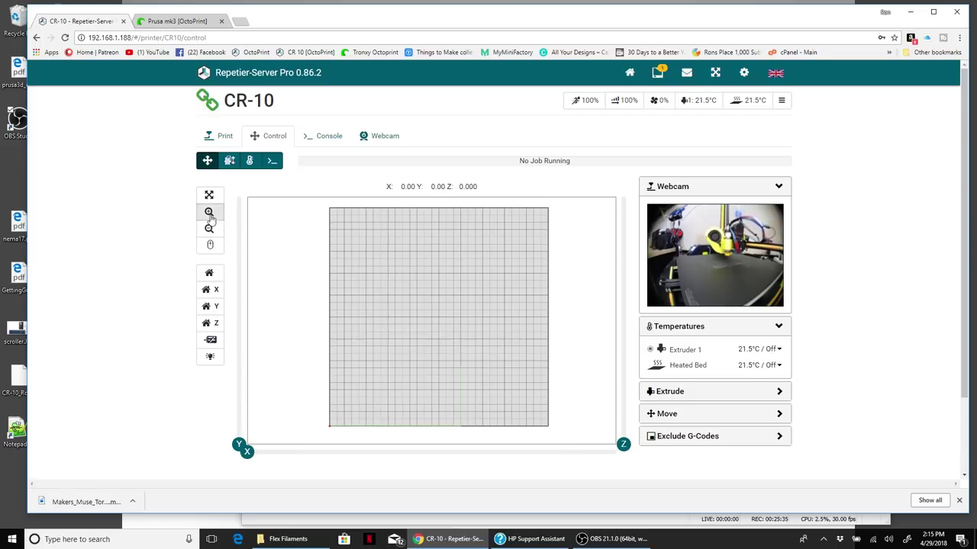
click(230, 160)
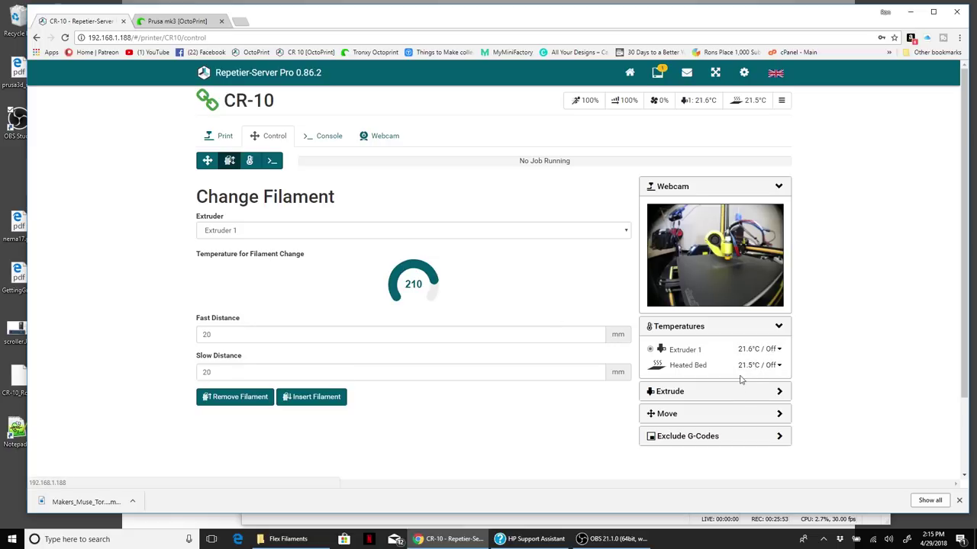
Expand the Extrude and X/Y/Z Move panels and keep the filament change temperature at 210°C.
click(774, 393)
scroll(785, 358, down, 2)
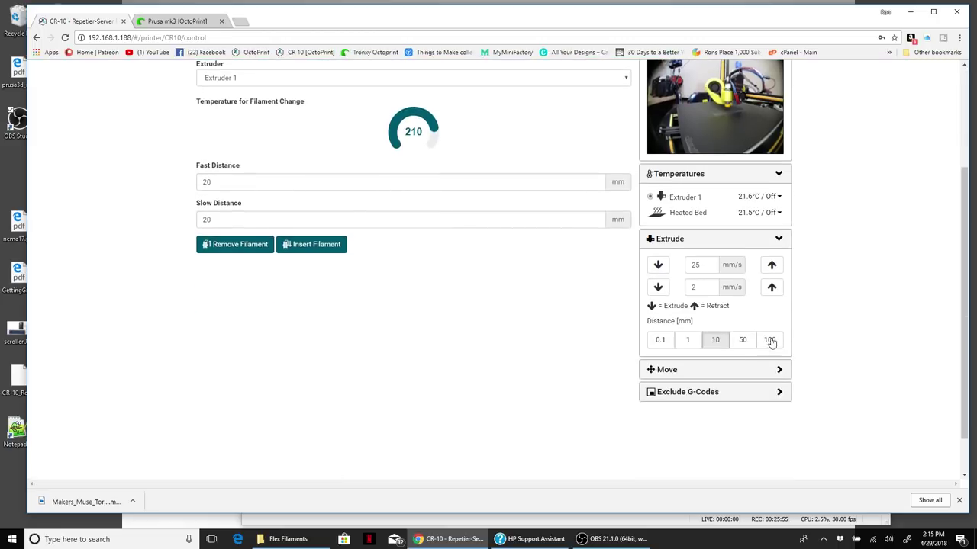
scroll(690, 298, up, 2)
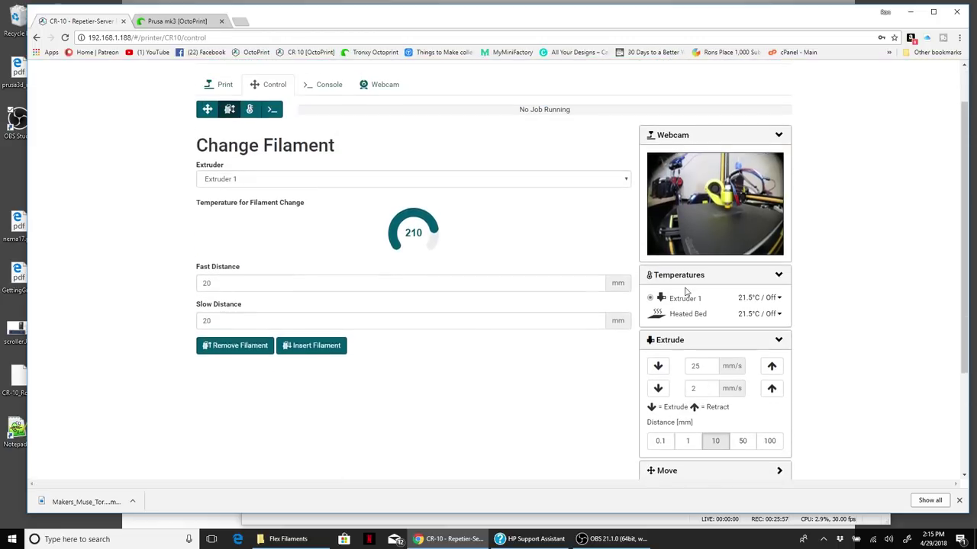
scroll(695, 323, down, 3)
click(770, 321)
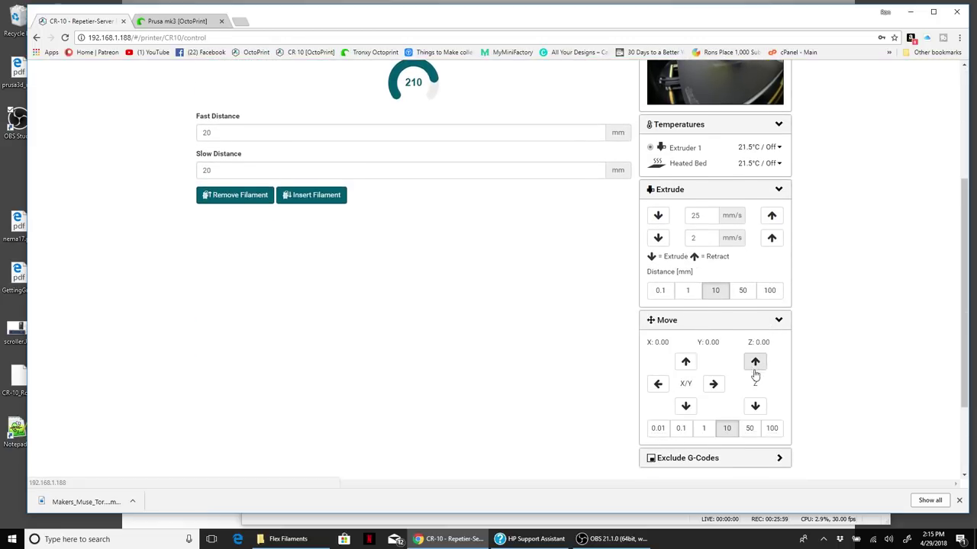
scroll(757, 358, down, 3)
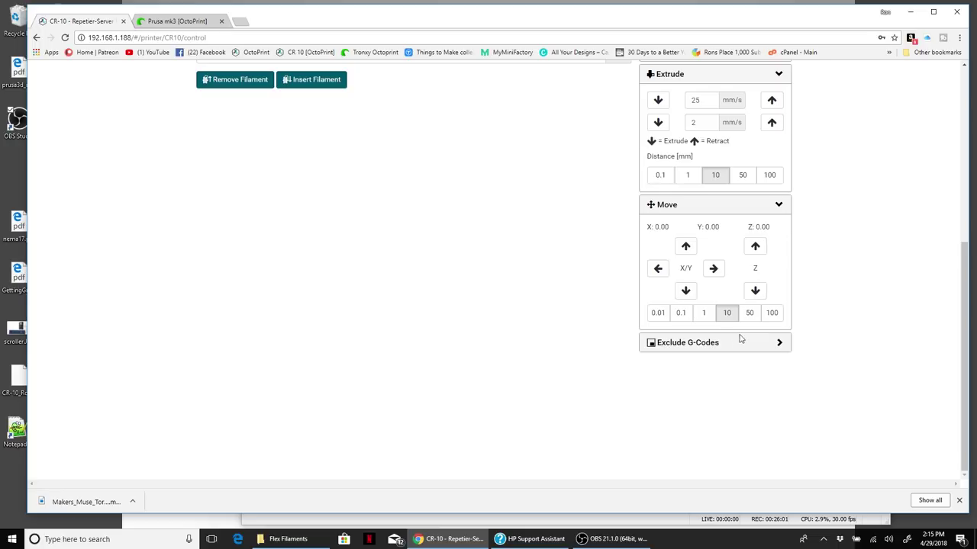
scroll(844, 322, up, 5)
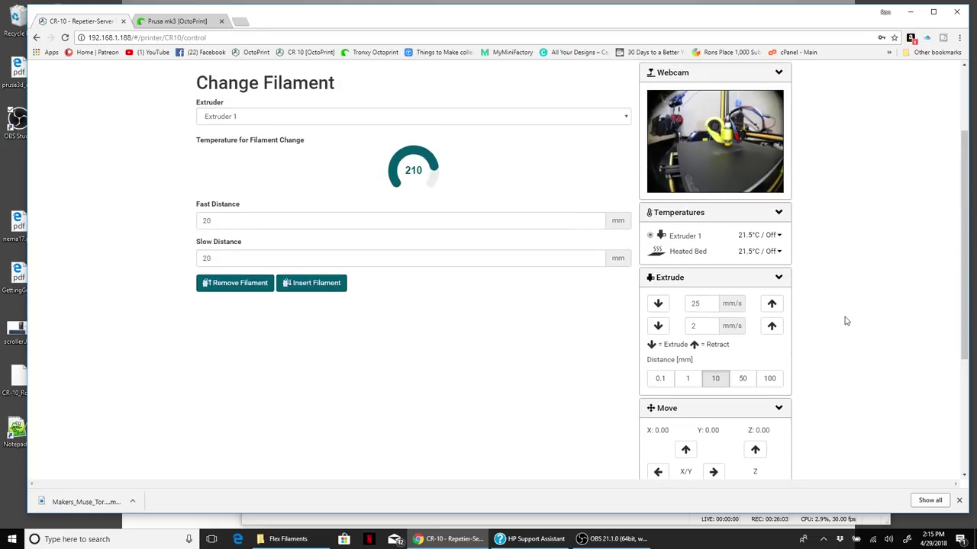
scroll(847, 320, up, 2)
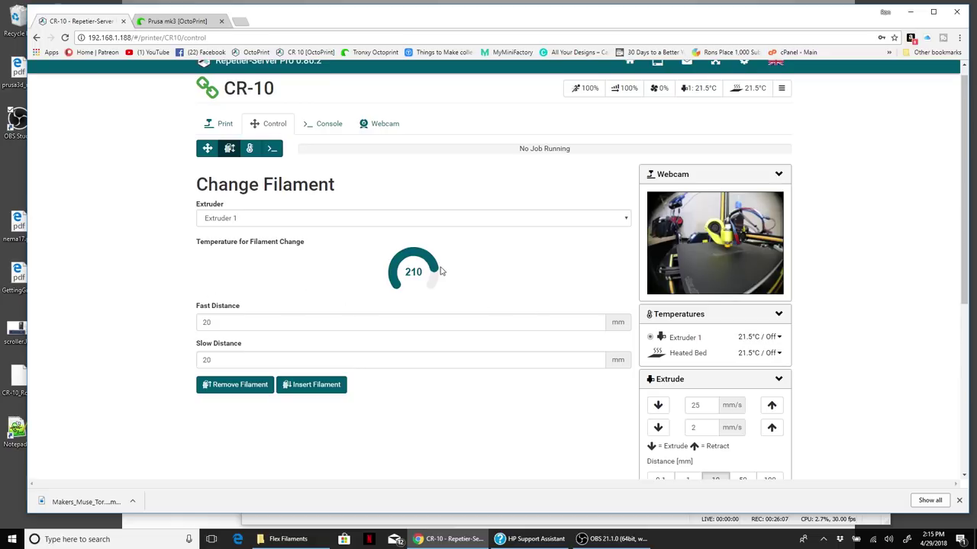
mouse_move(432, 274)
mouse_down()
mouse_move(391, 262)
mouse_move(386, 280)
mouse_move(434, 267)
mouse_move(404, 254)
mouse_move(440, 269)
mouse_up()
scroll(441, 271, up, 2)
Heat the CR-10's Extruder 1 using the PLA 210 preset (210°C target).
click(696, 91)
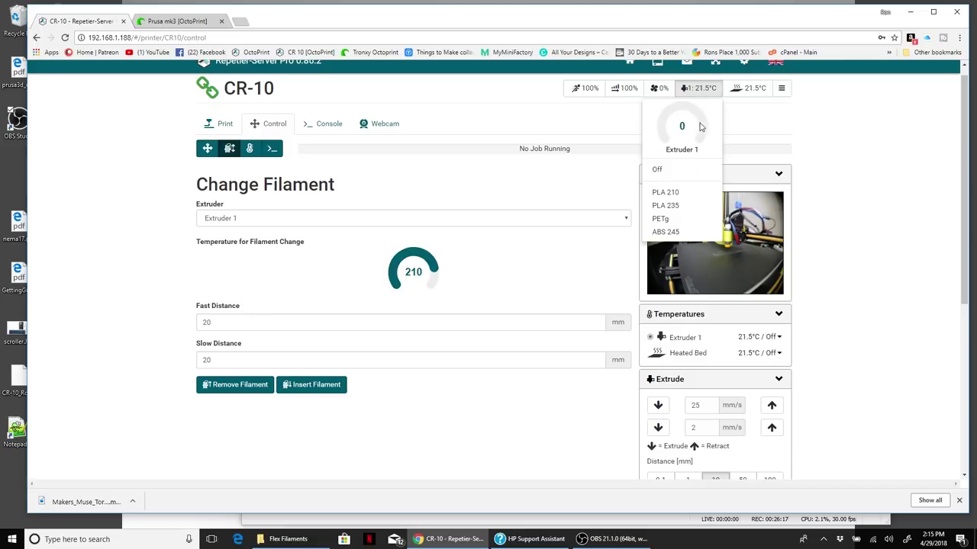
scroll(674, 120, up, 15)
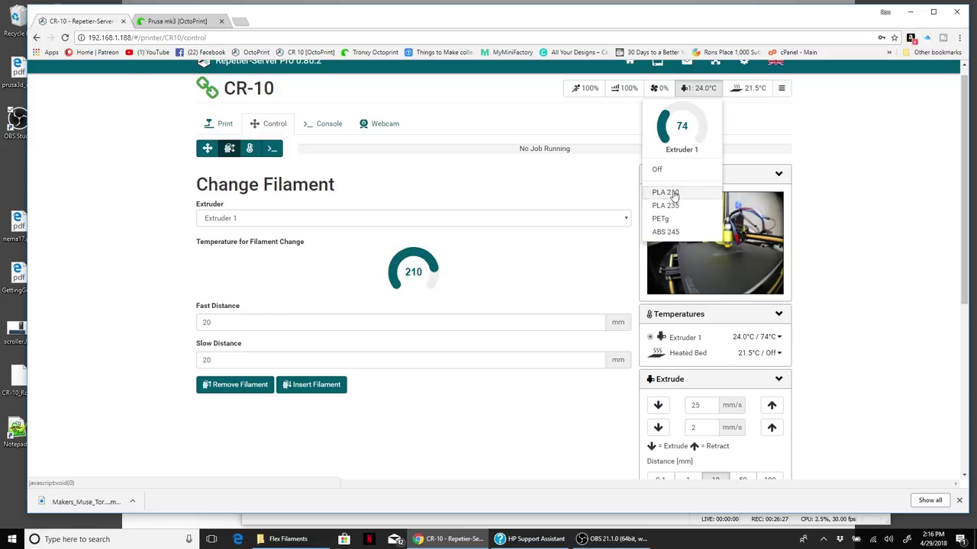
click(665, 192)
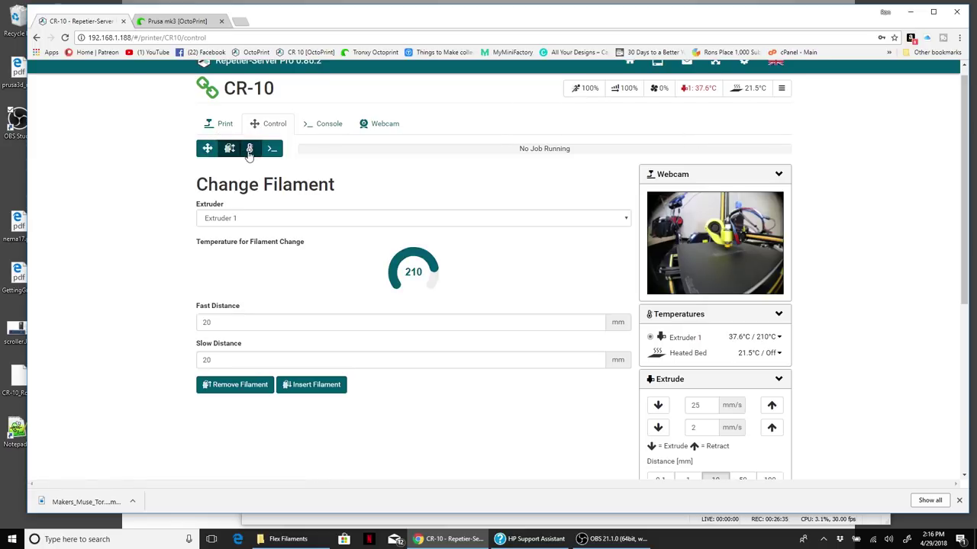
View the CR-10 temperature graphs and set the heated bed target to 41°C.
scroll(646, 251, down, 1)
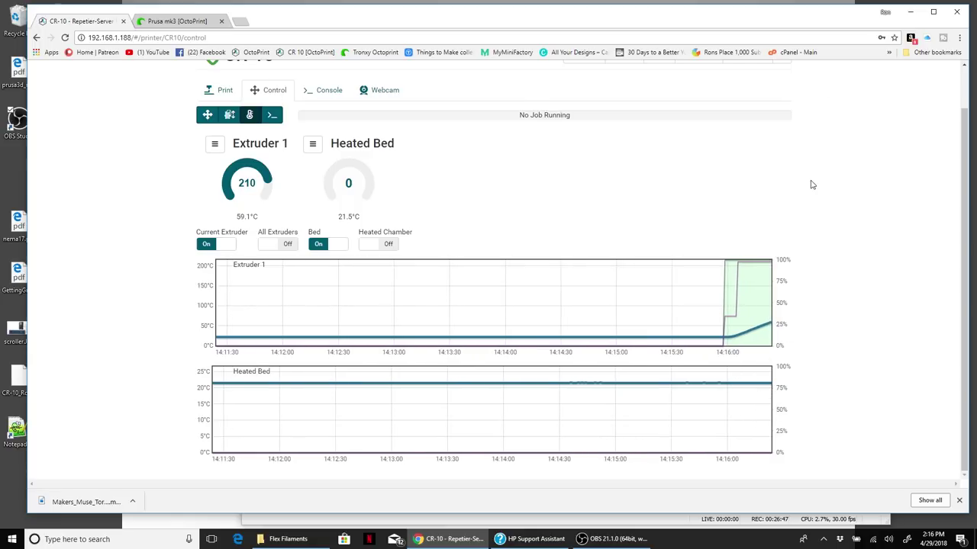
scroll(817, 180, up, 1)
scroll(791, 218, down, 1)
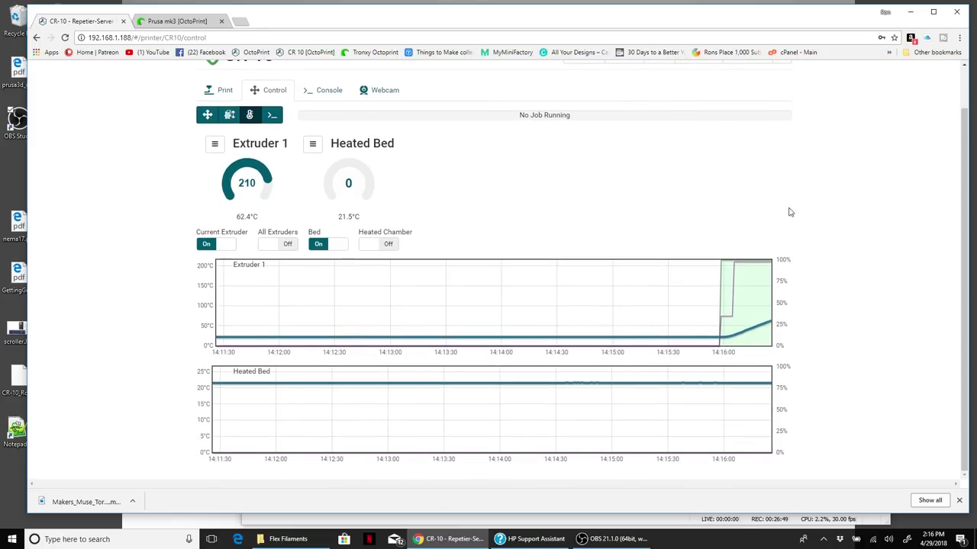
scroll(791, 212, up, 2)
click(751, 100)
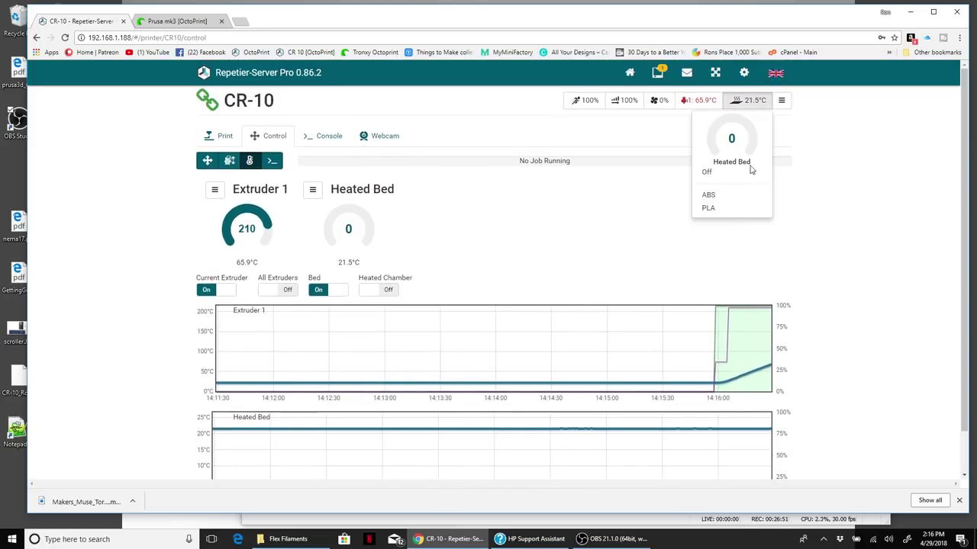
click(721, 116)
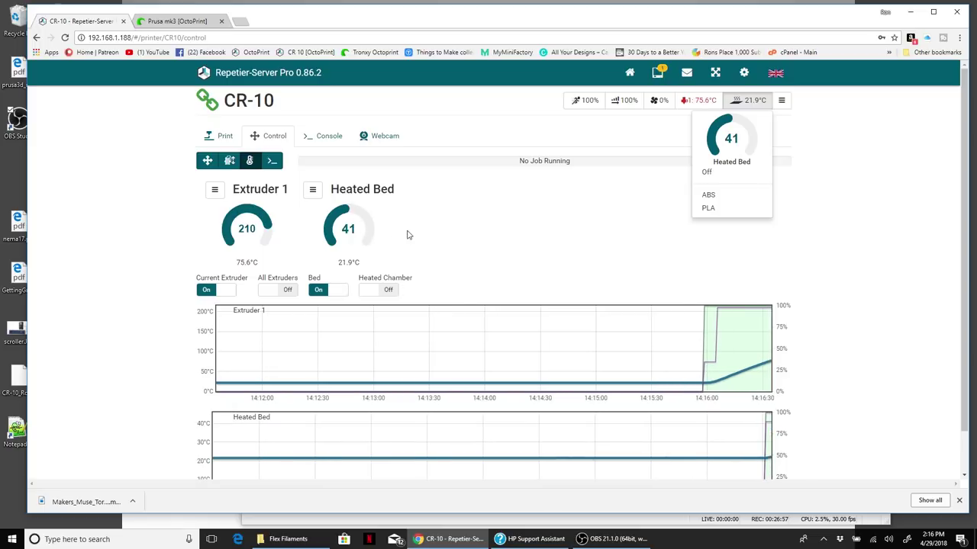
scroll(847, 290, down, 2)
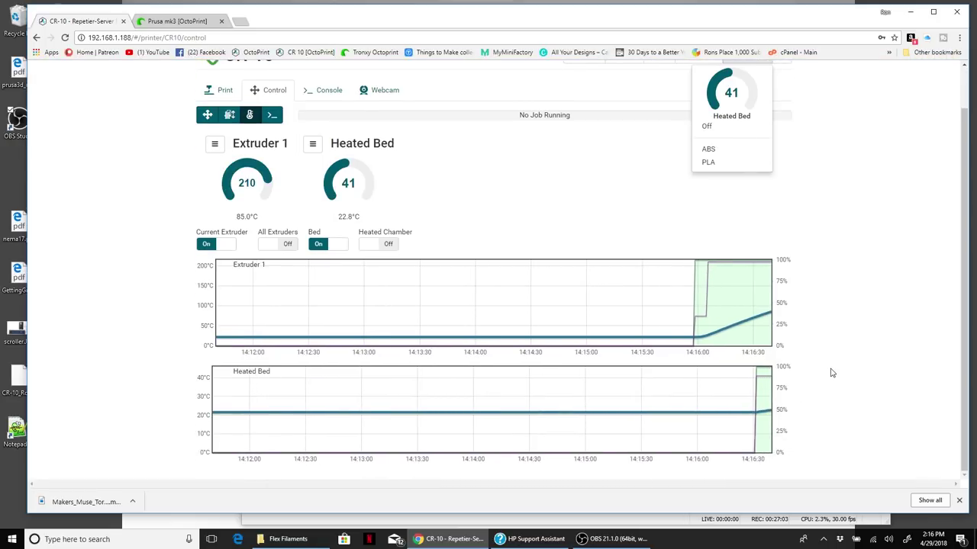
scroll(831, 373, up, 2)
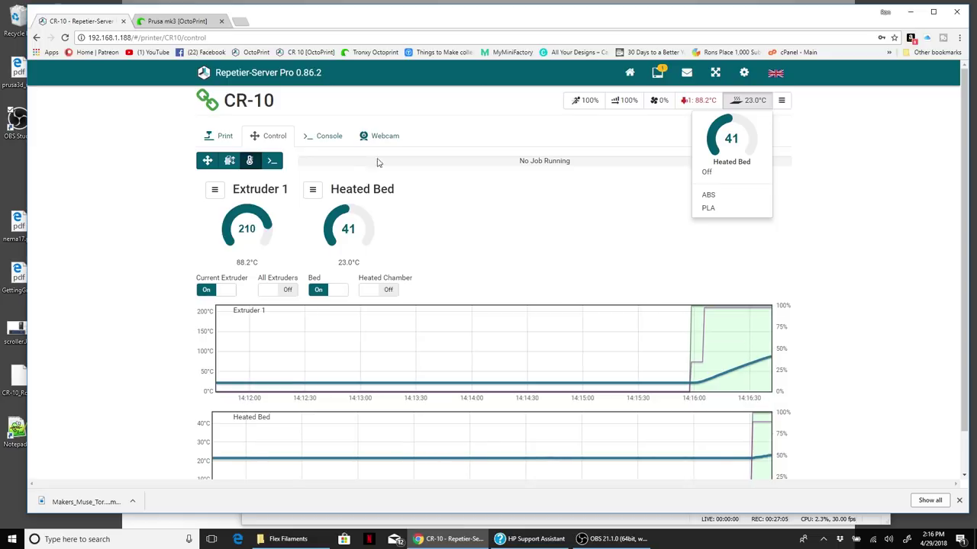
Open and then dismiss the custom command options menu.
click(272, 161)
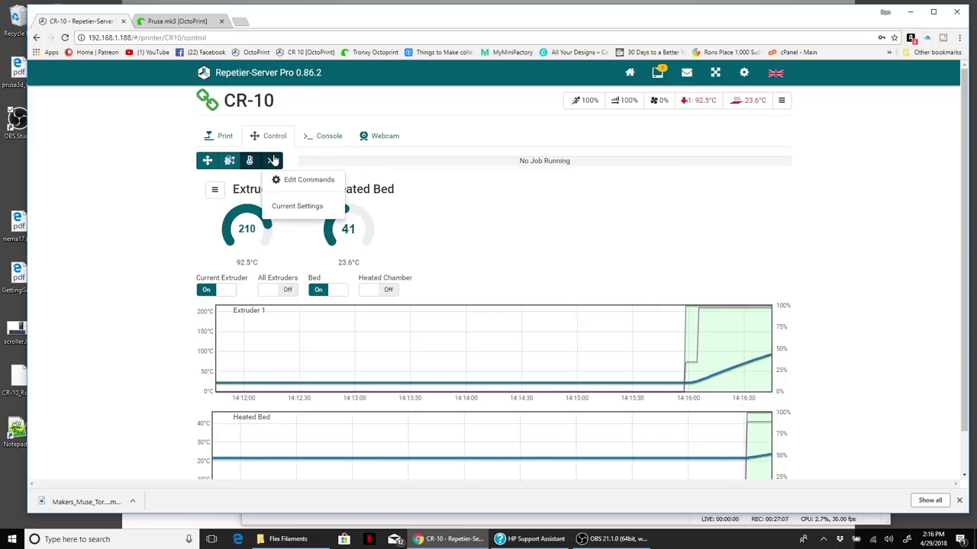
click(273, 163)
click(272, 162)
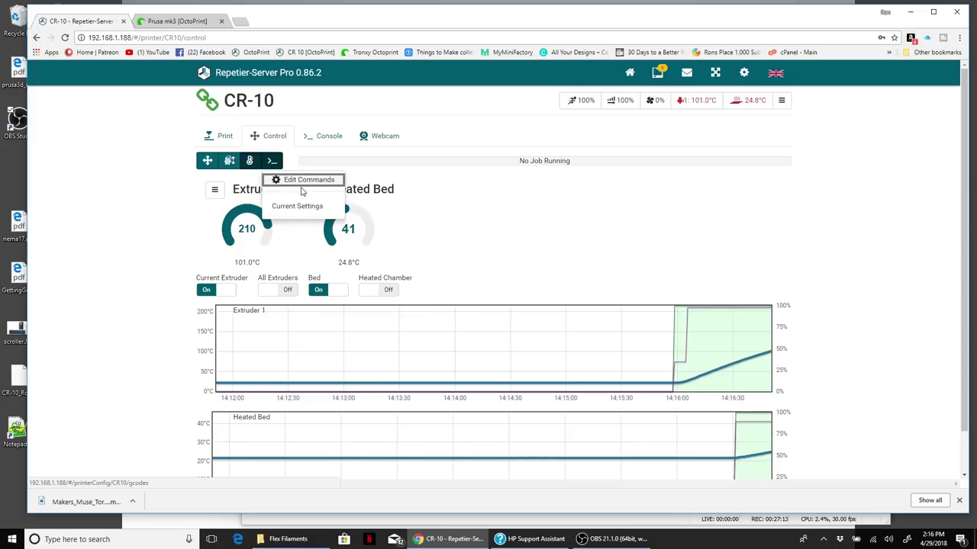
click(273, 162)
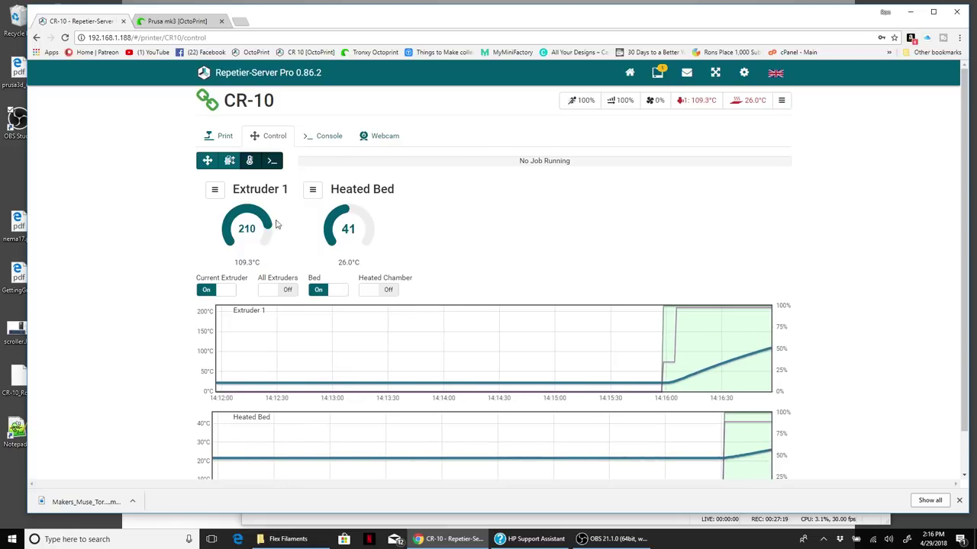
Turn off Extruder 1 and heated bed heating, setting both targets to 0.
click(696, 100)
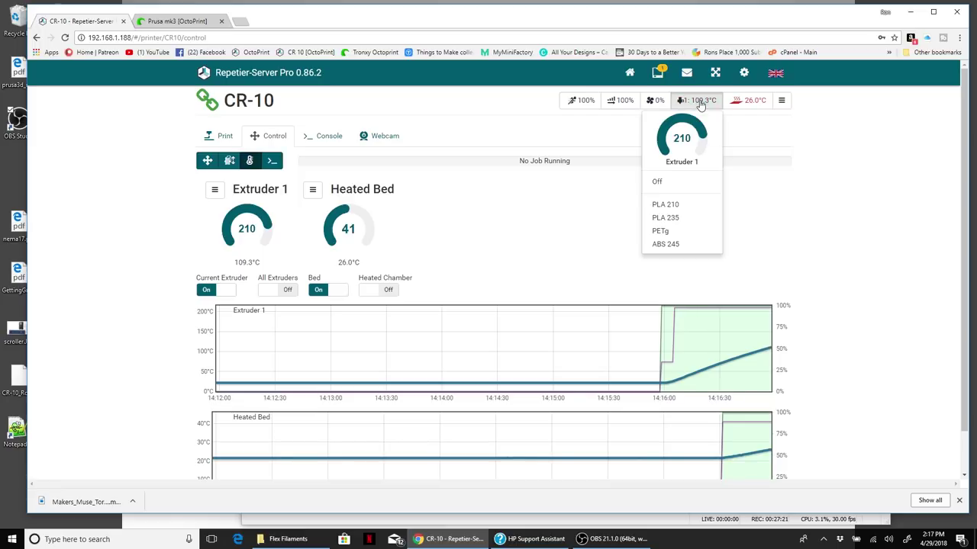
click(691, 180)
click(755, 100)
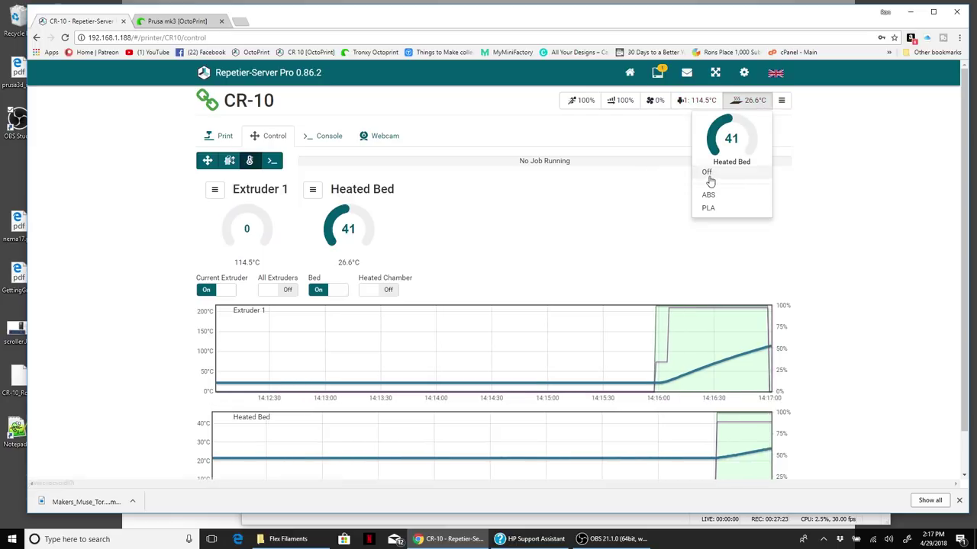
click(710, 180)
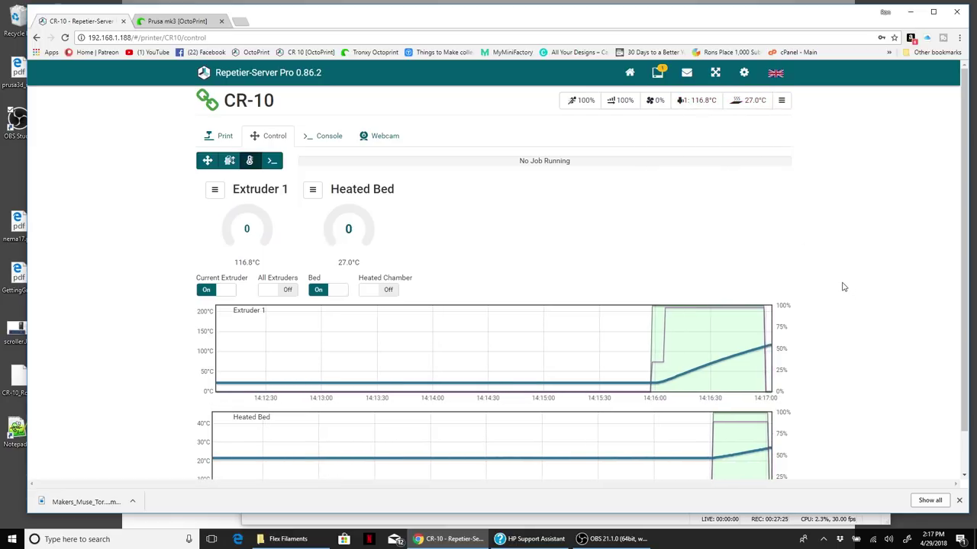
Show the CR-10's console page with its G-code log and filtered M105 commands.
click(336, 138)
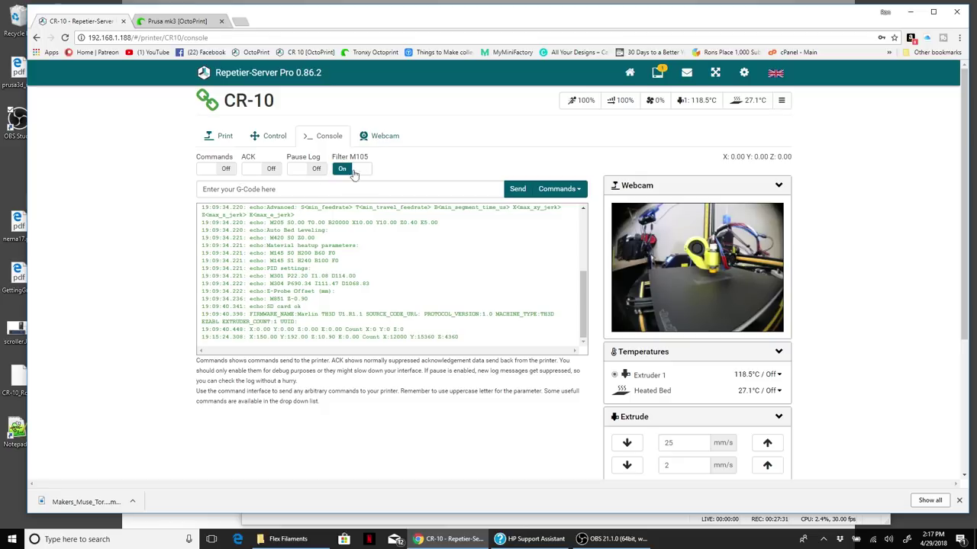
scroll(365, 415, down, 2)
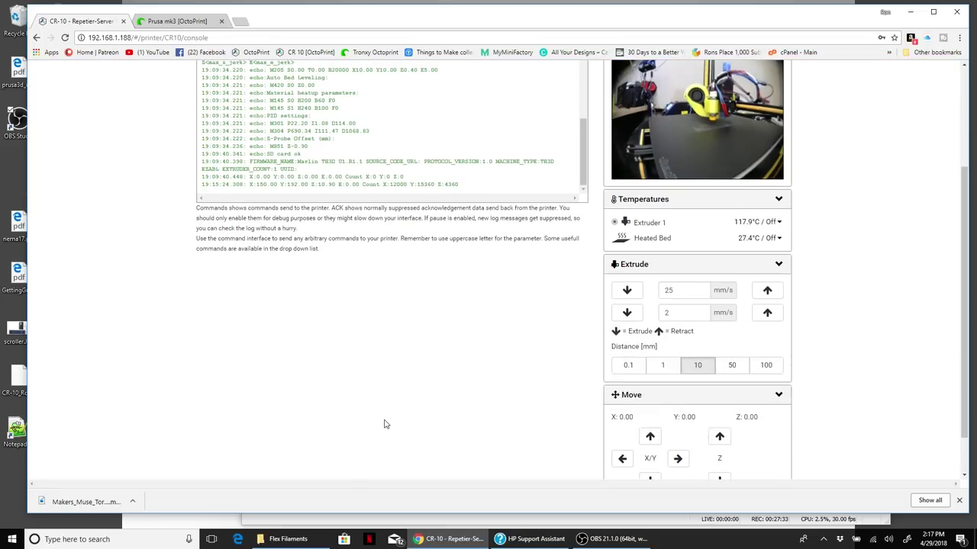
scroll(386, 423, up, 2)
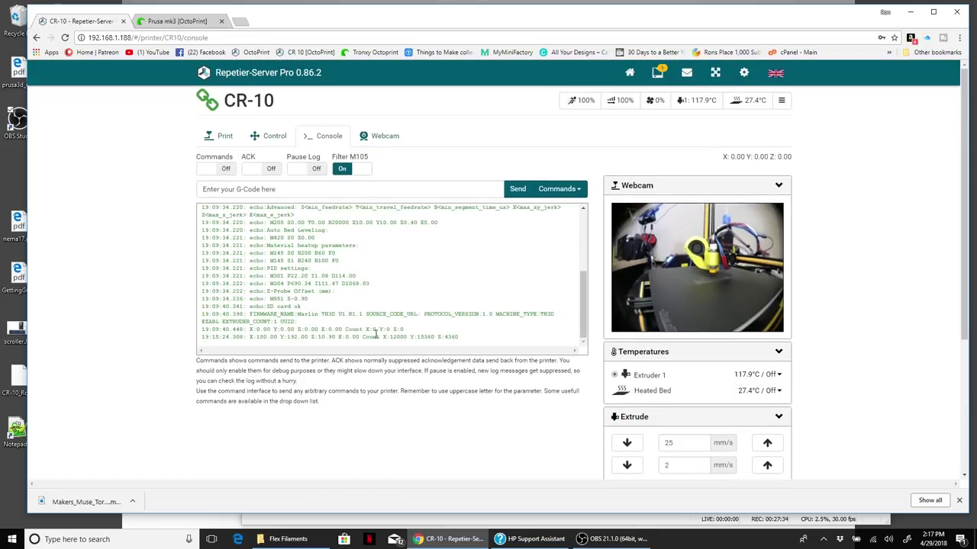
View the CR-10's live webcam stream in Video mode, then go to the Prusa mk3's OctoPrint page.
click(385, 136)
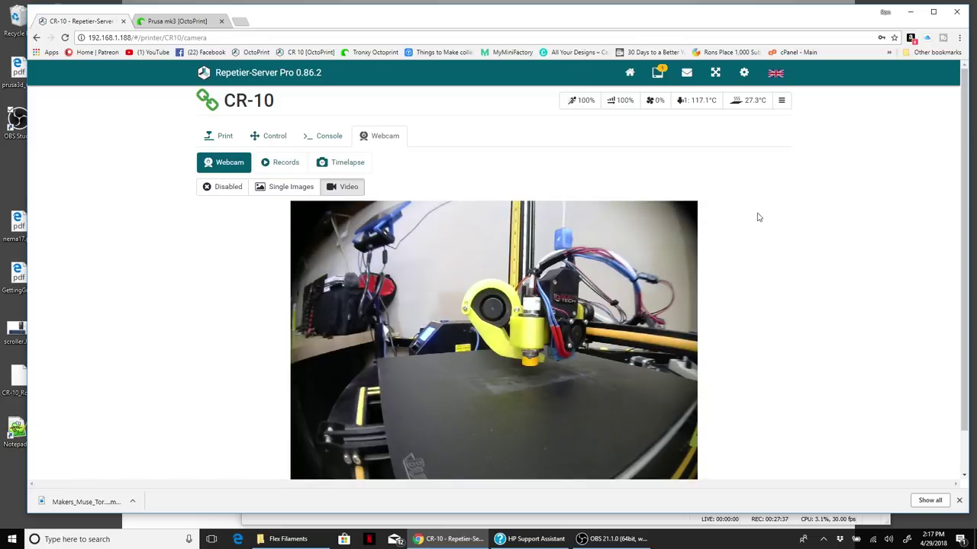
scroll(789, 273, down, 1)
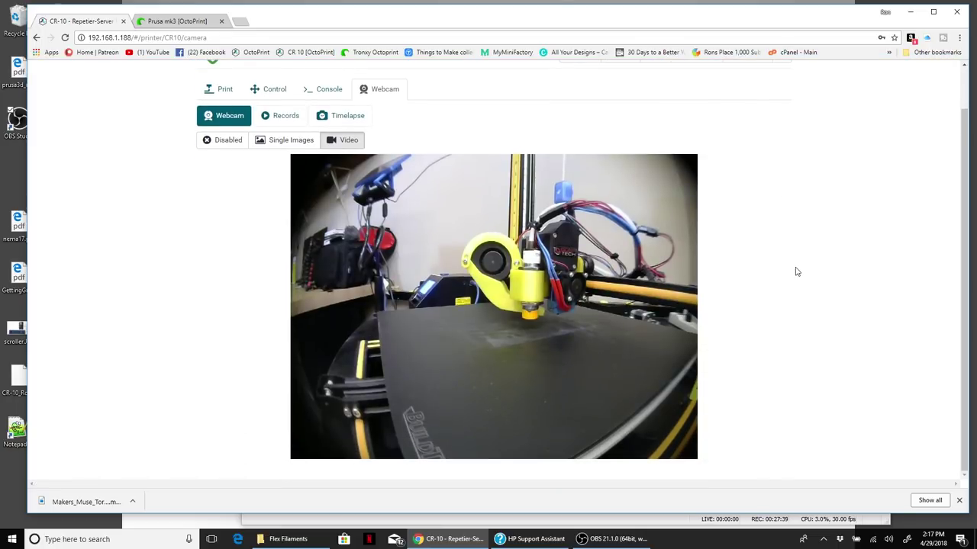
middle_click(795, 263)
scroll(461, 265, up, 2)
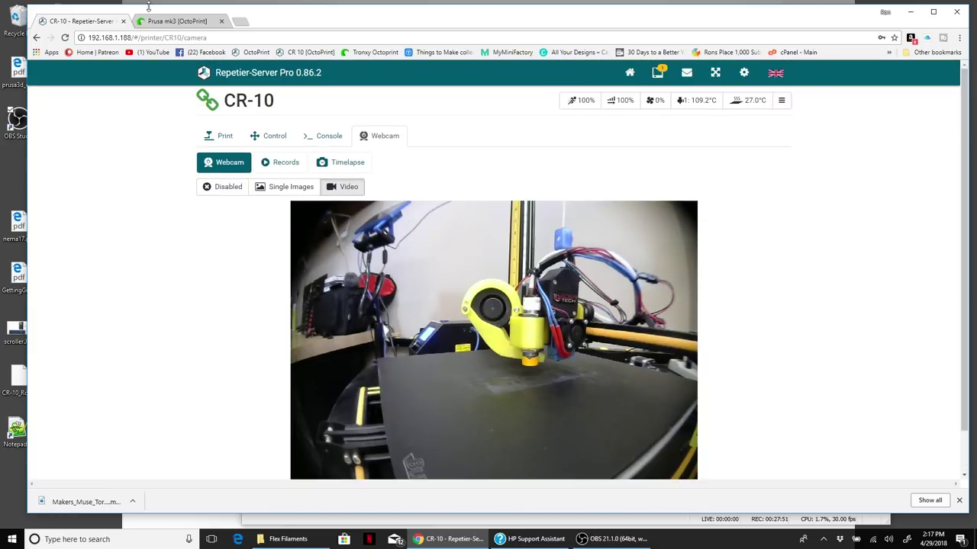
scroll(532, 338, down, 1)
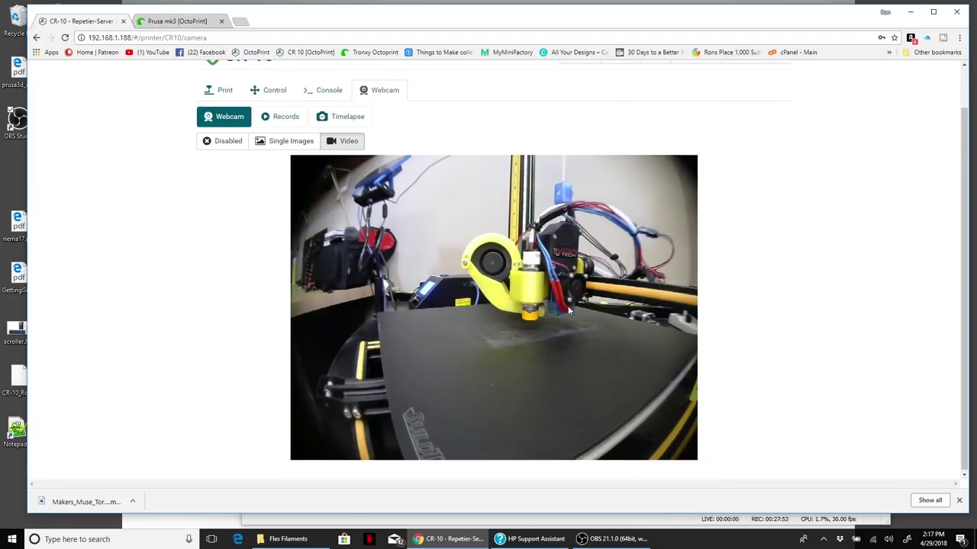
click(185, 20)
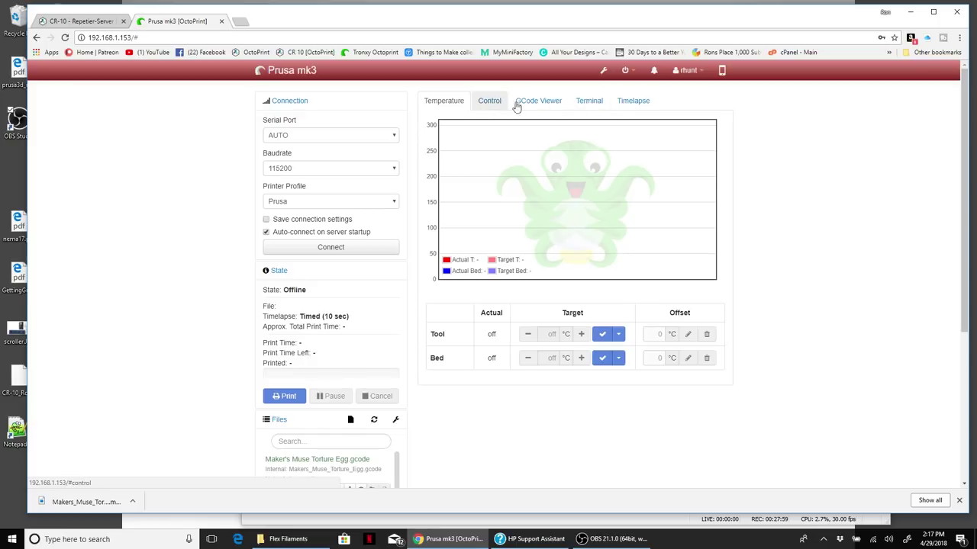
Show the Prusa mk3's OctoPrint Control page with webcam and jog controls, then return to the CR-10.
click(489, 100)
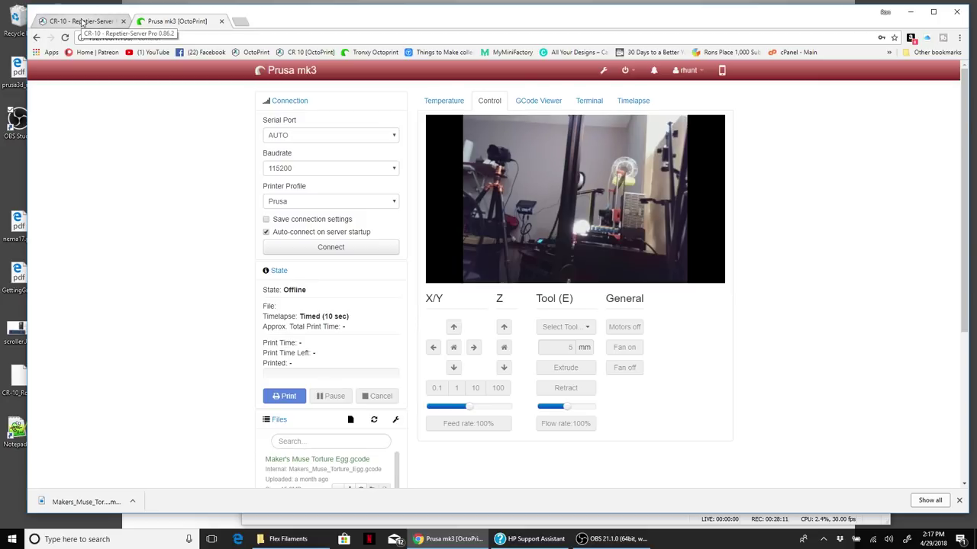
click(82, 22)
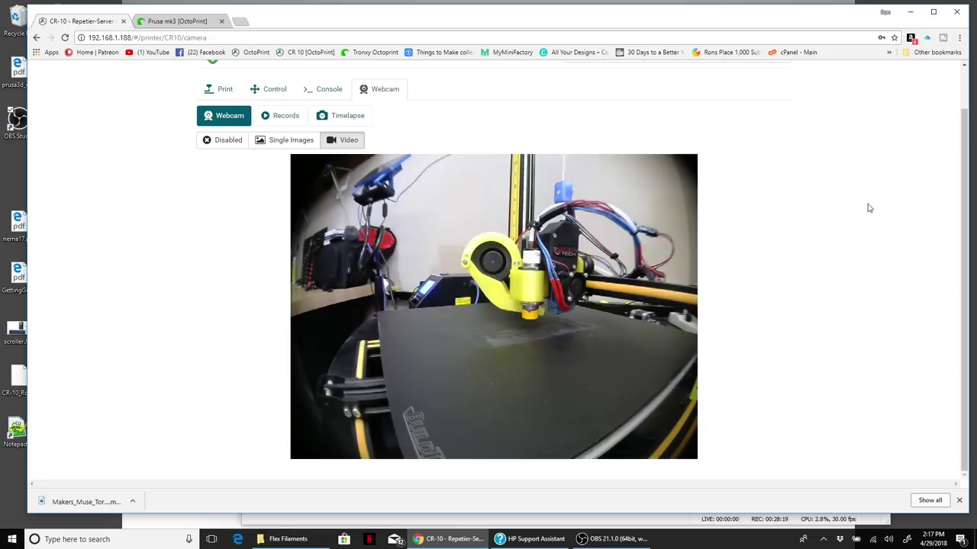
Check both printers' status and the open messages list from the CR-10 webcam page.
scroll(868, 208, up, 1)
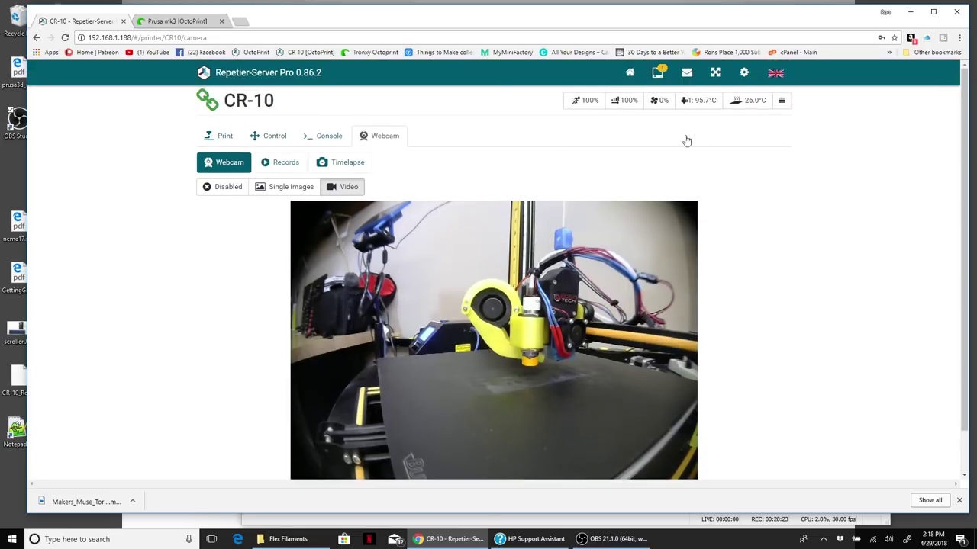
click(659, 76)
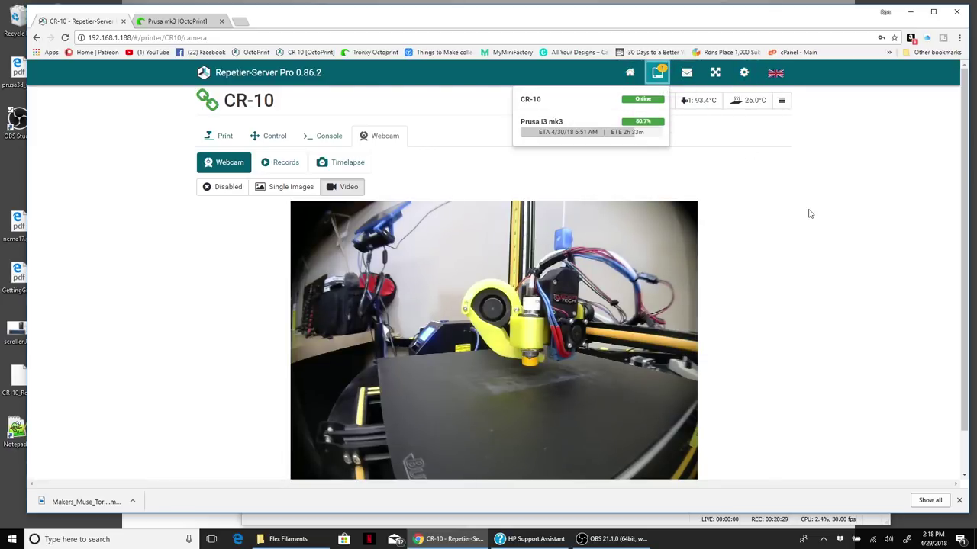
click(686, 74)
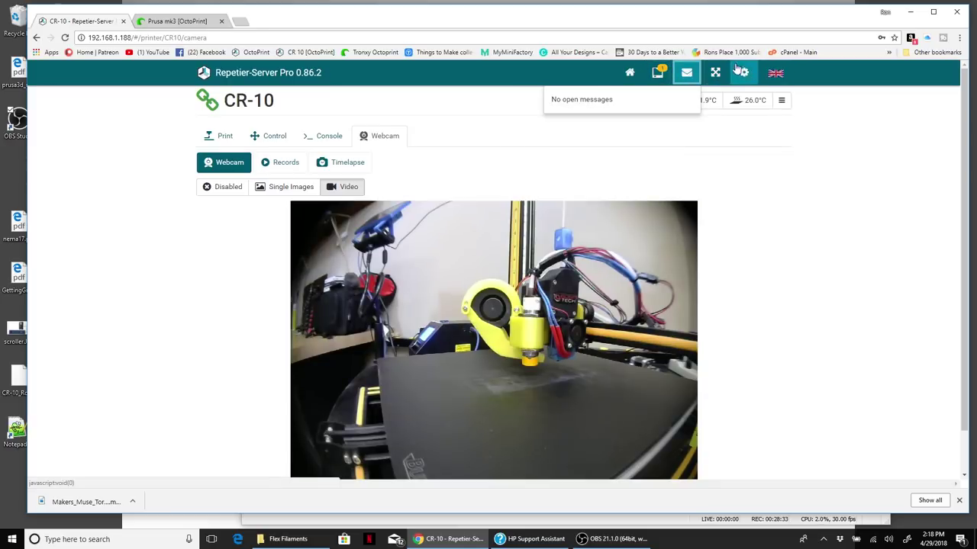
Toggle full-screen mode on and off, then bring up the server settings list.
click(714, 73)
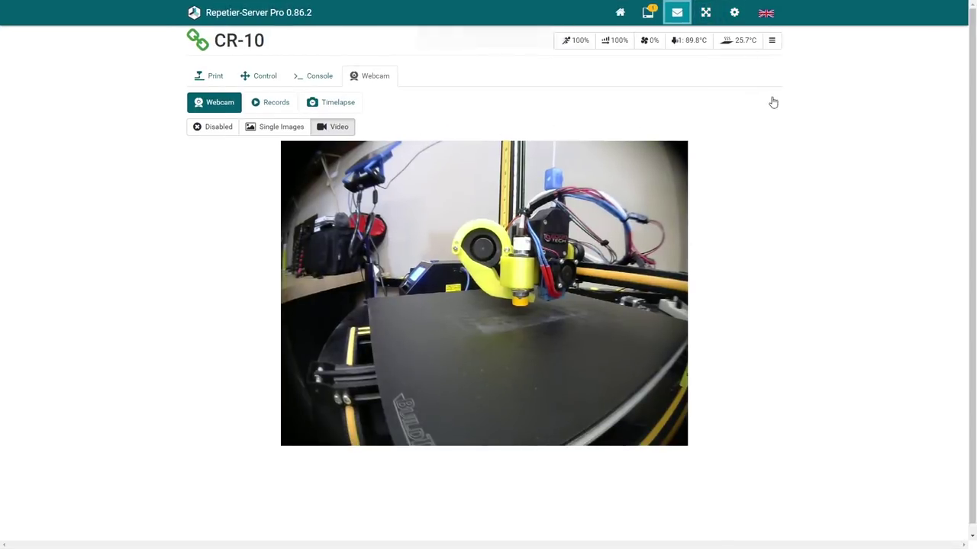
click(705, 16)
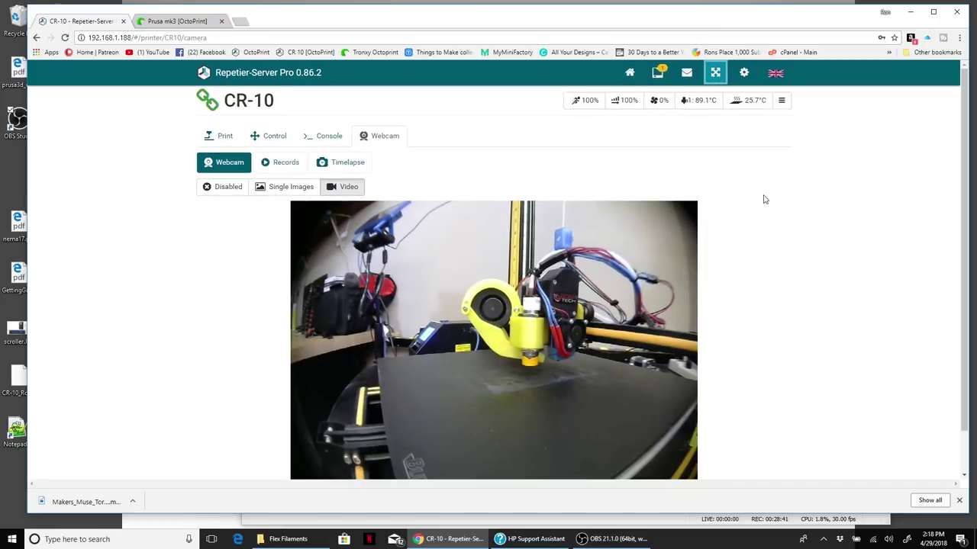
click(744, 72)
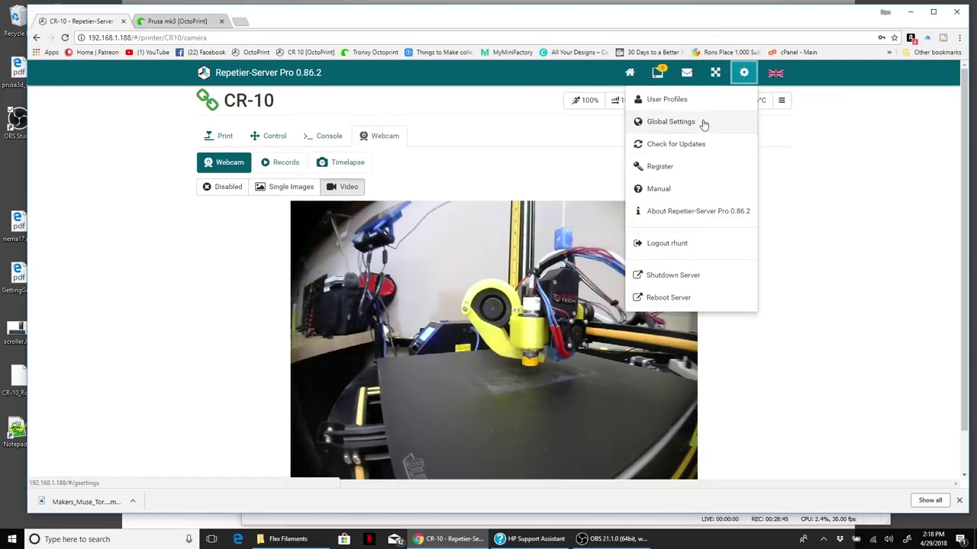
Browse the server settings dropdown and the CR-10 printer options menu, closing both without changes.
click(685, 303)
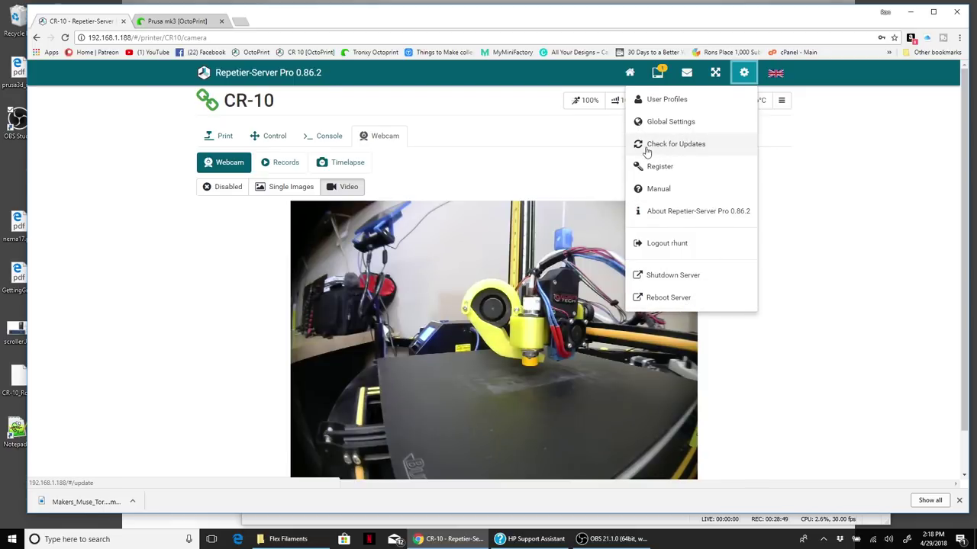
click(830, 183)
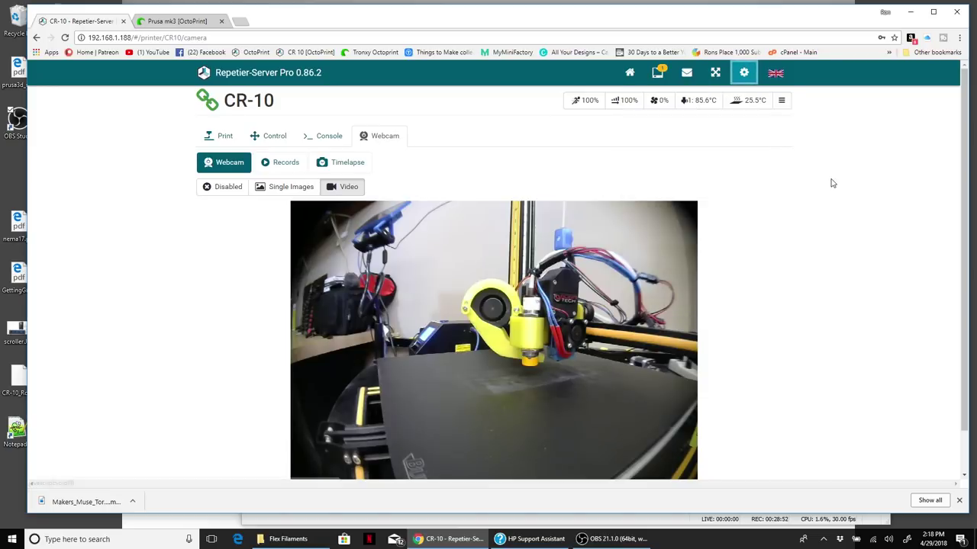
click(781, 100)
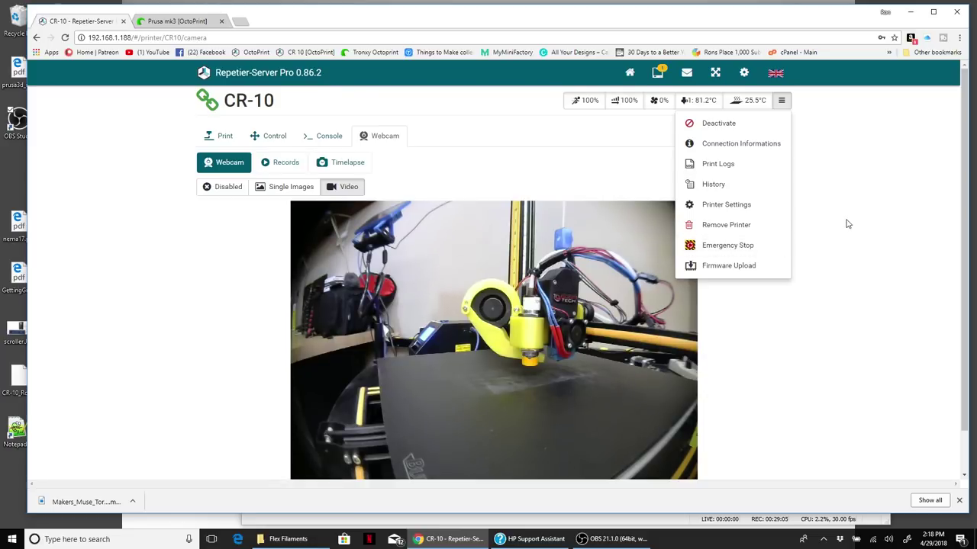
click(819, 243)
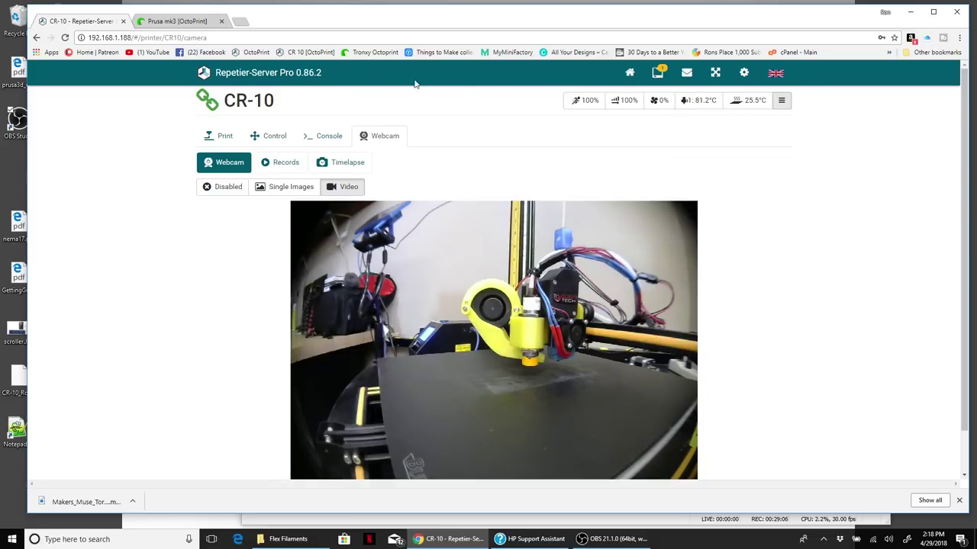
Go via the Dashboard to the Prusa i3 mk3's printer page and its Control tab.
click(629, 72)
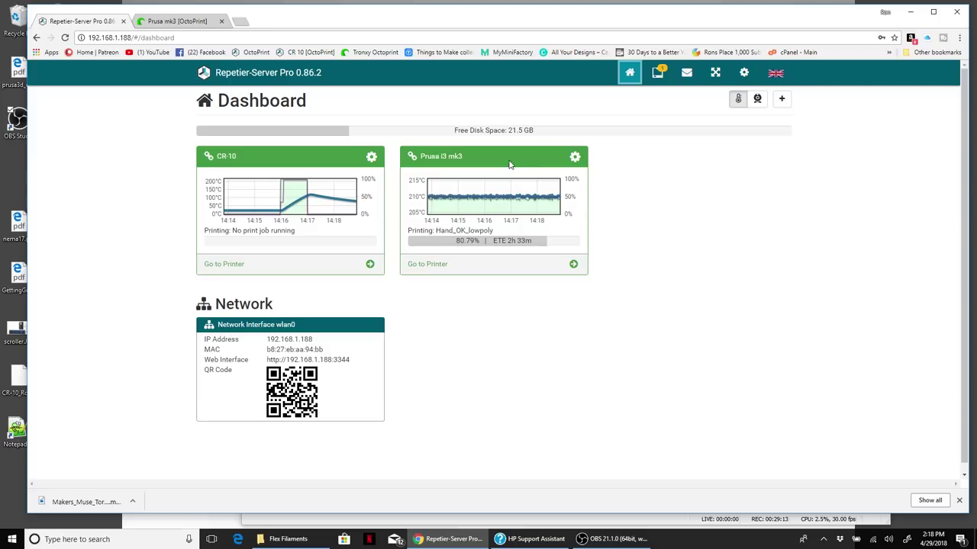
click(519, 233)
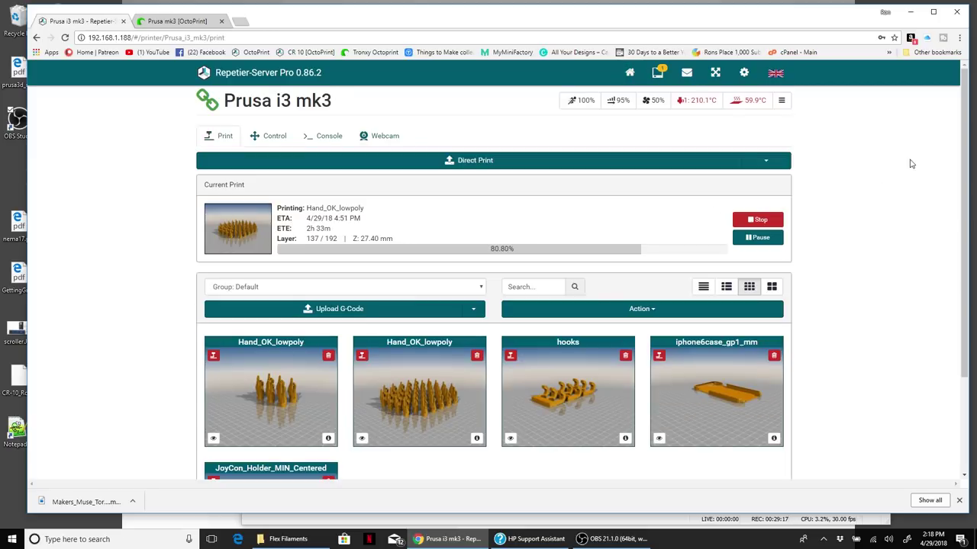
click(268, 136)
Tour the Prusa's Console and Print pages, then view its extruder and bed temperature graphs.
click(321, 136)
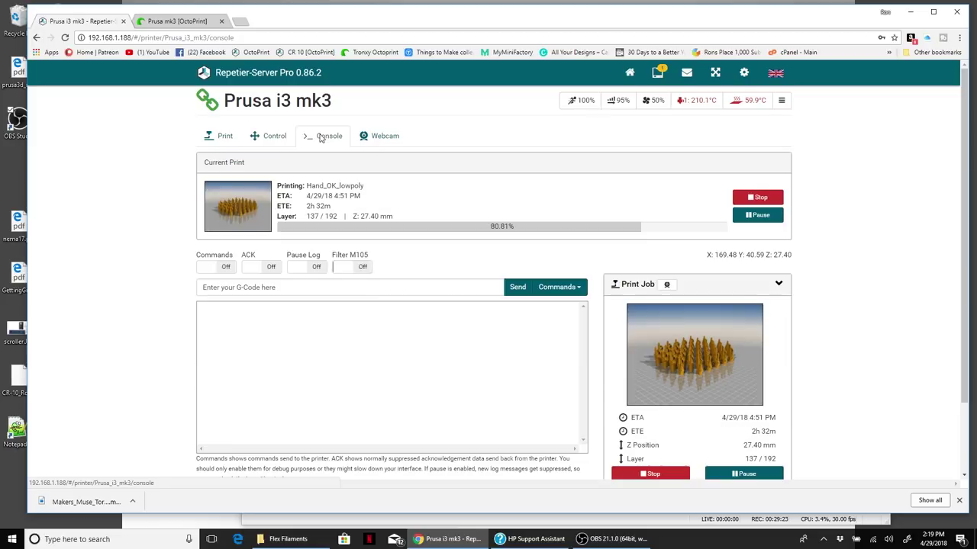
click(222, 136)
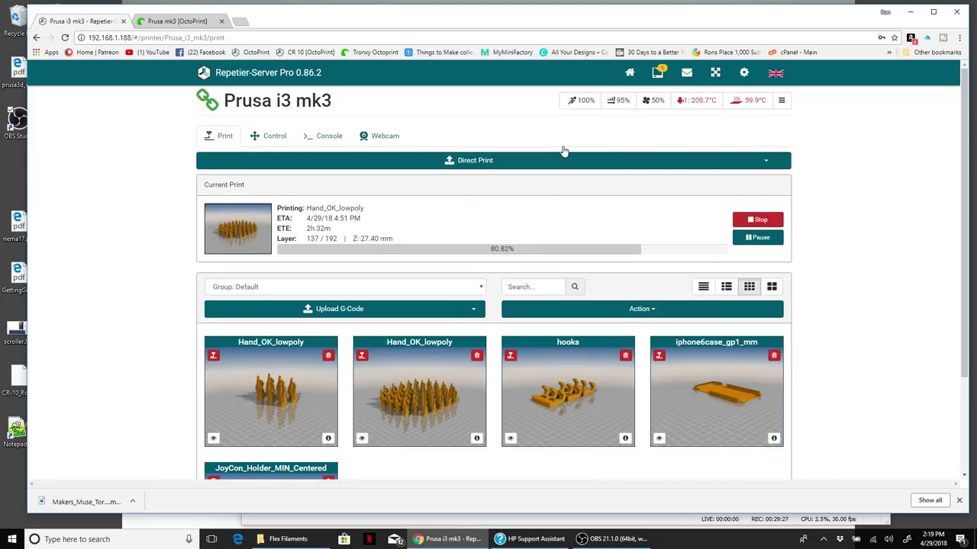
click(274, 137)
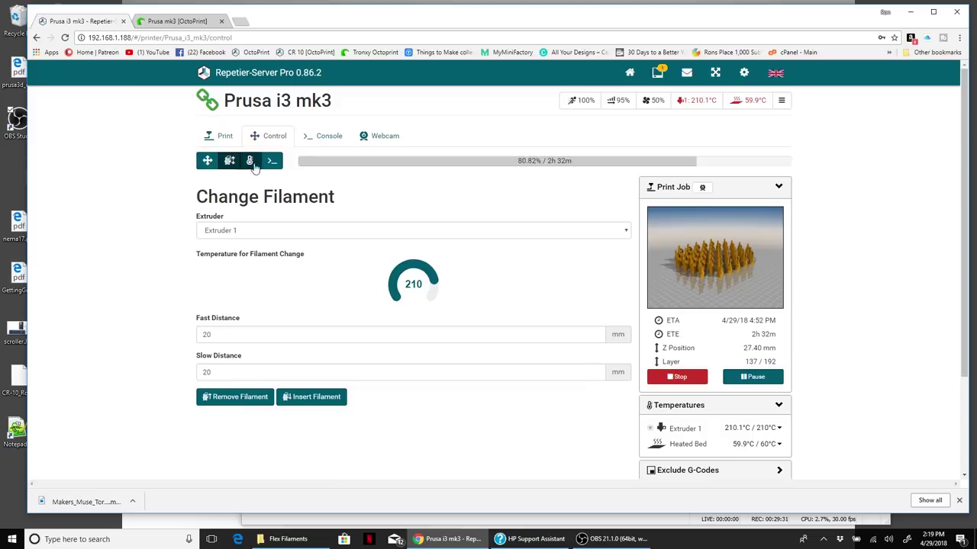
click(250, 161)
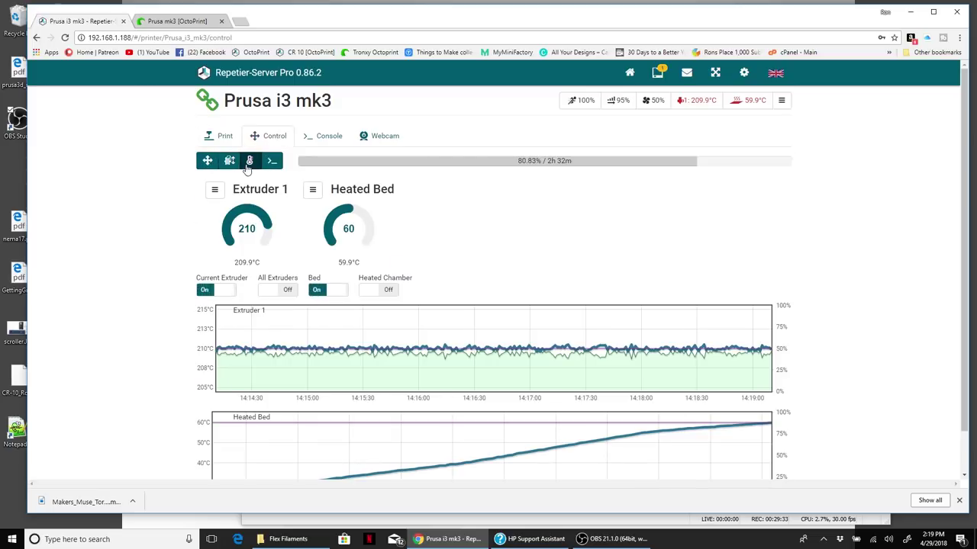
scroll(841, 358, down, 1)
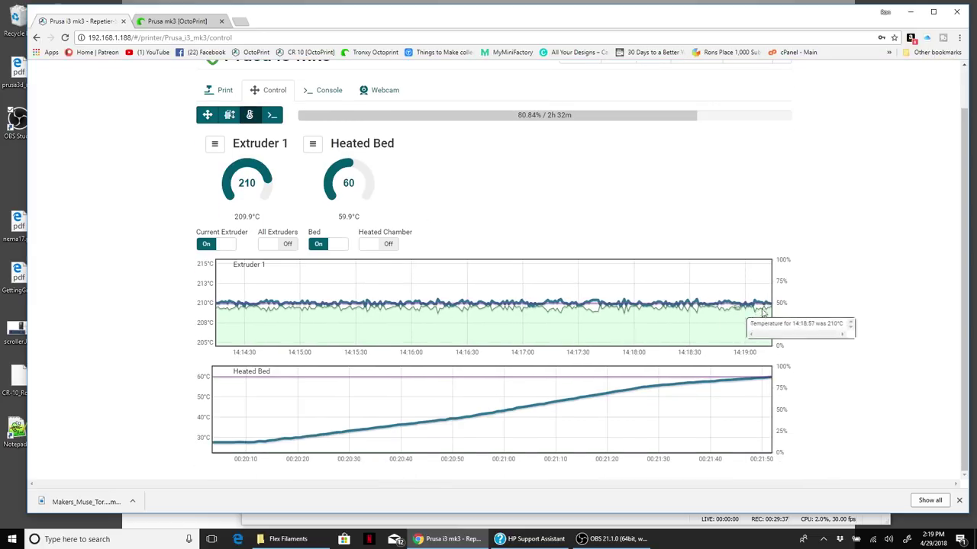
mouse_move(760, 316)
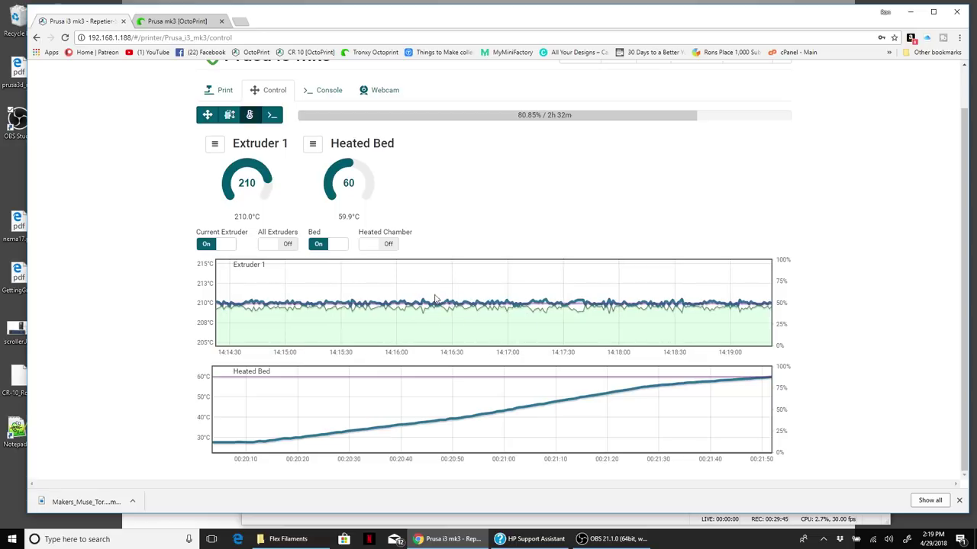
scroll(868, 247, up, 2)
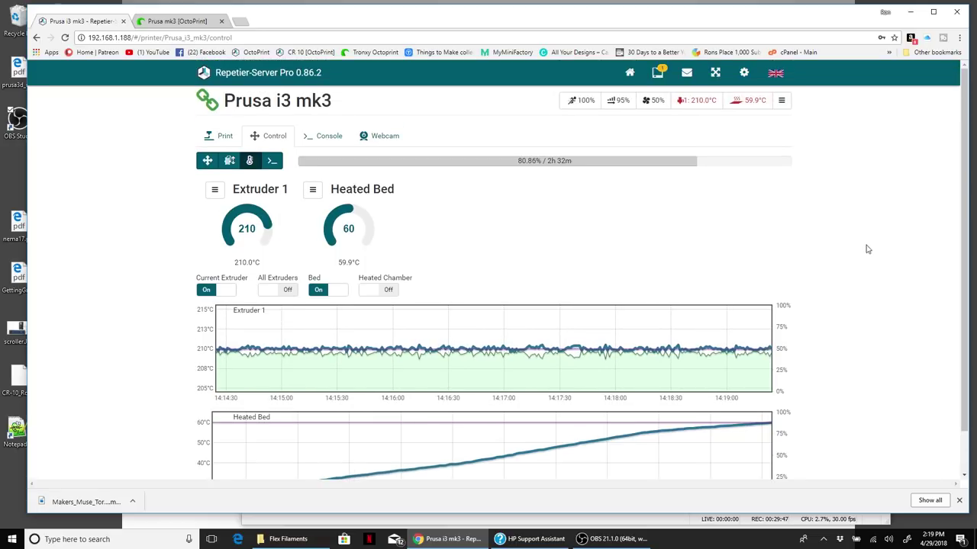
Show the Prusa's manual movement and homing controls on the Control page.
click(208, 161)
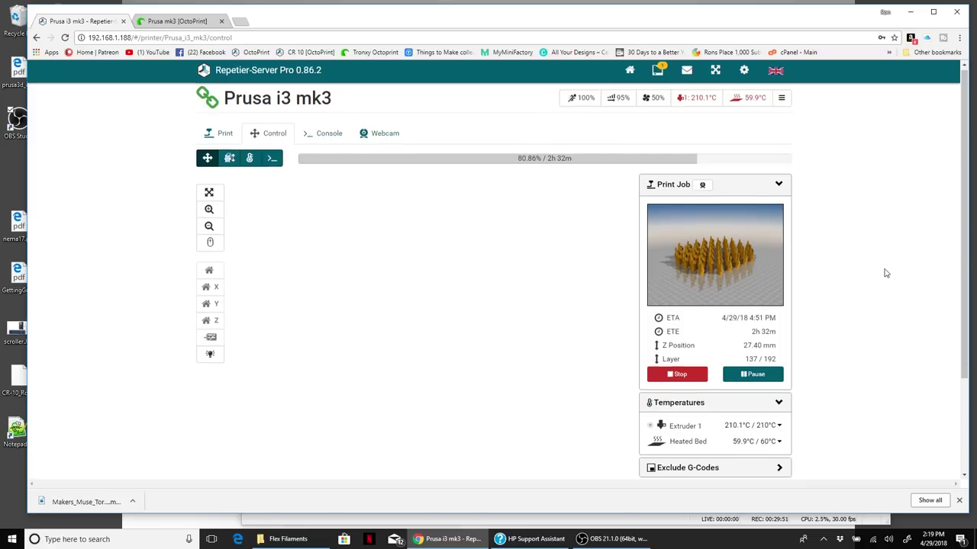
scroll(885, 277, down, 2)
scroll(901, 279, up, 2)
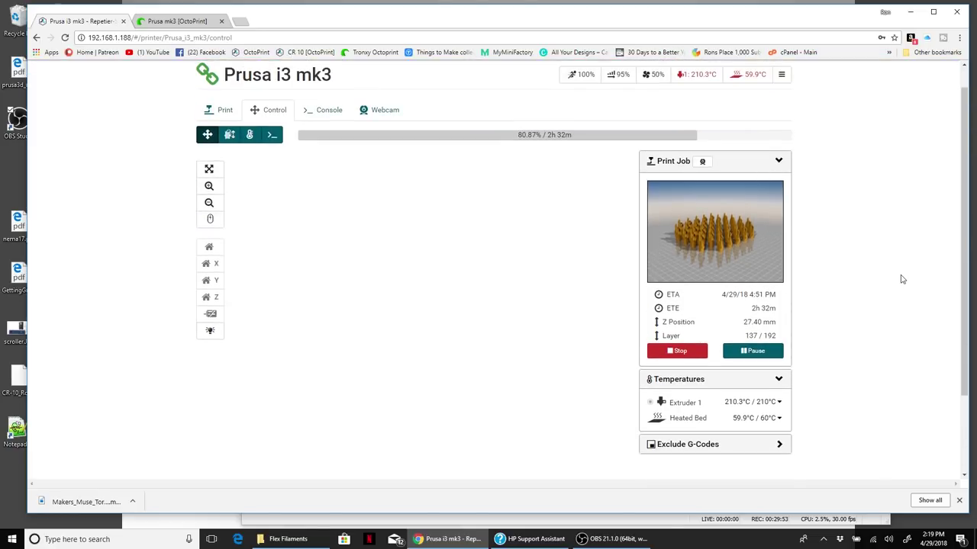
scroll(859, 208, up, 1)
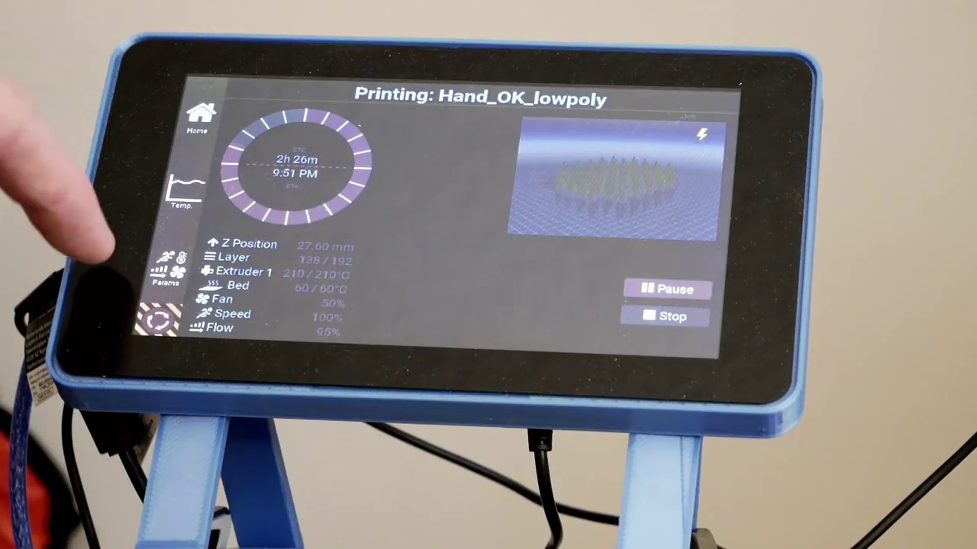
Step through the Prusa i3 mk3's Params, Print and Temp screens on the touchscreen.
click(164, 268)
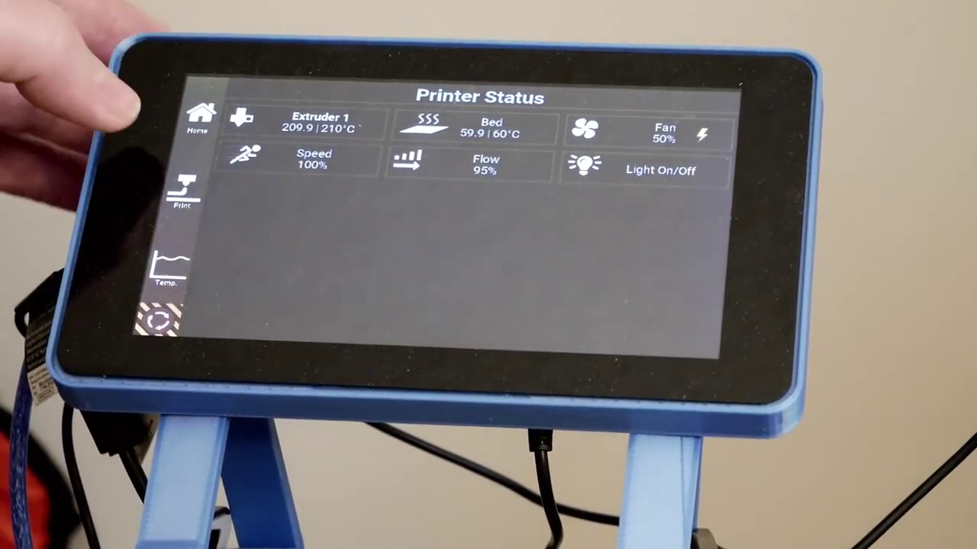
click(183, 187)
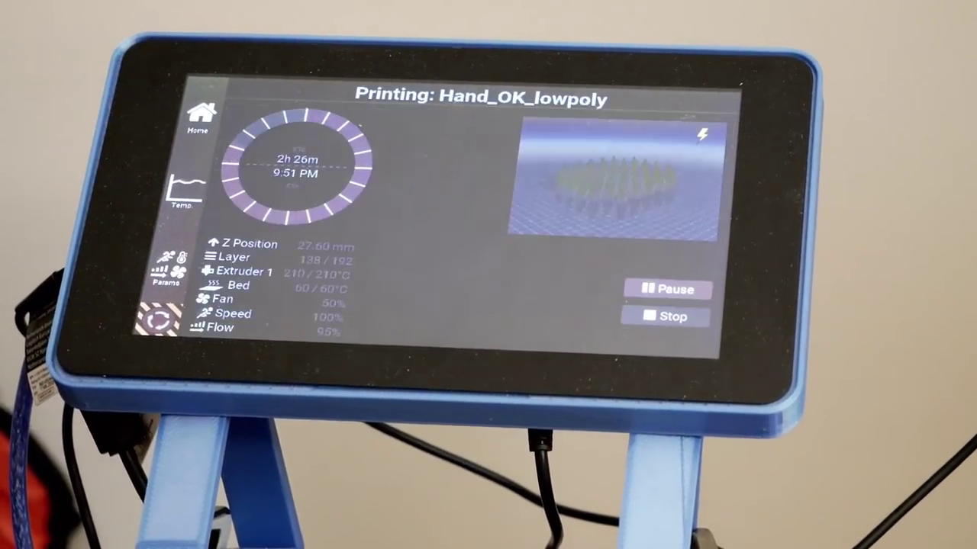
click(183, 191)
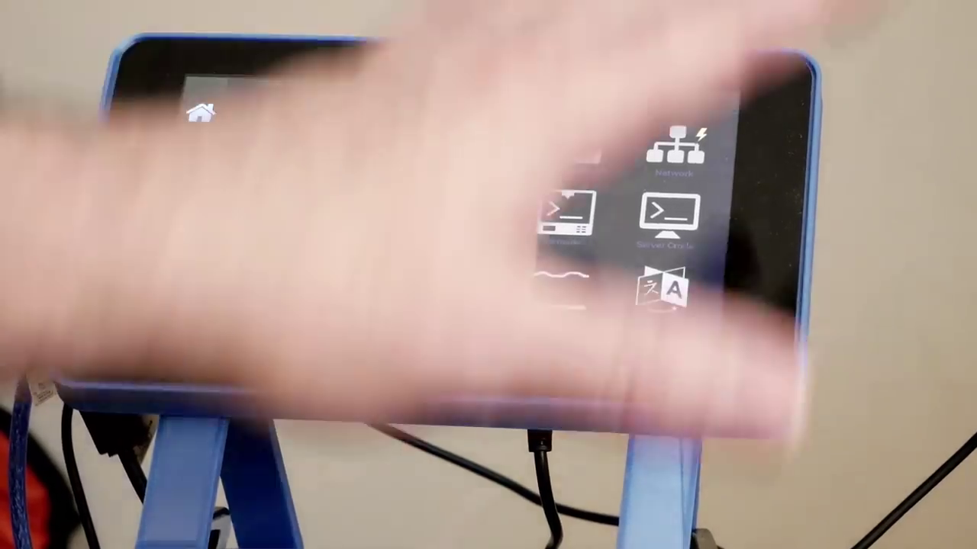
On the touchscreen, switch to the CR-10, view its webcam feed, and return to its home menu.
click(181, 197)
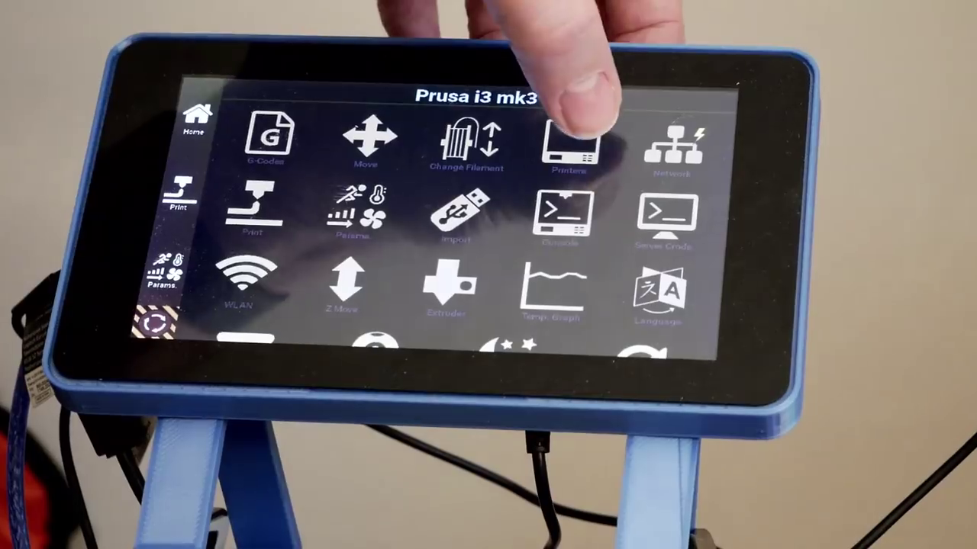
click(569, 139)
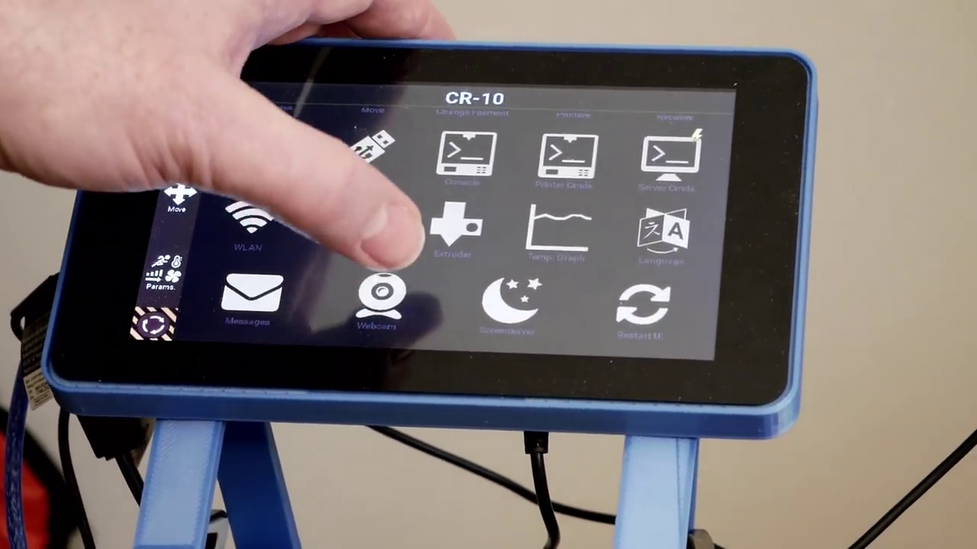
click(379, 299)
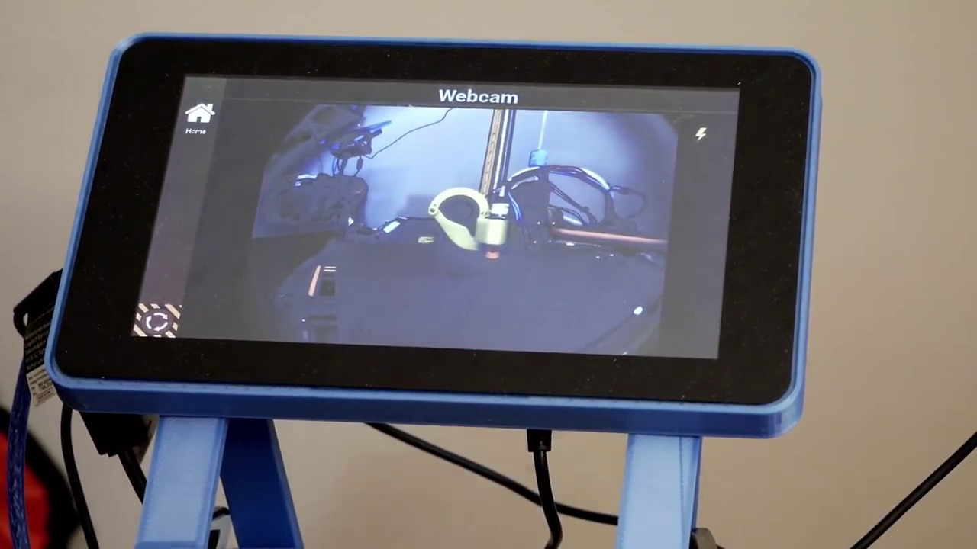
click(200, 116)
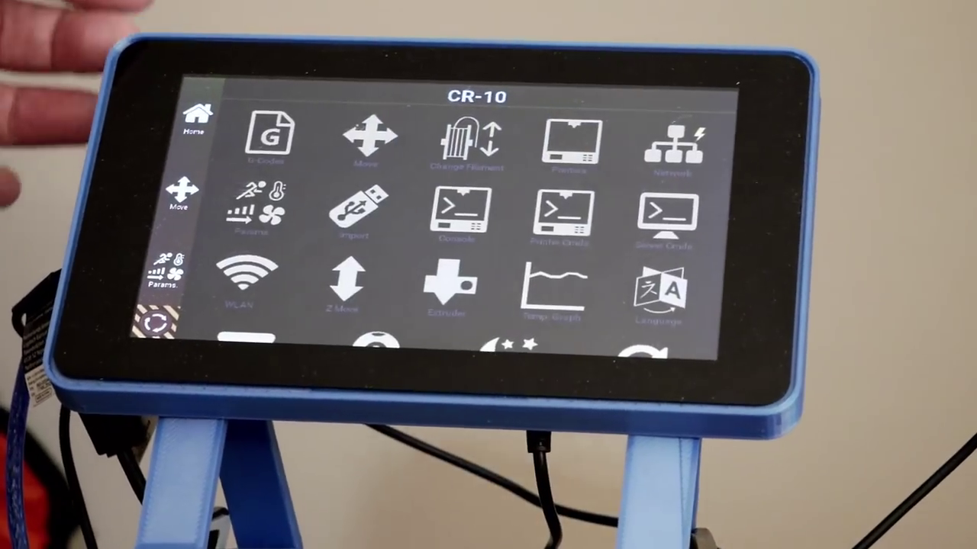